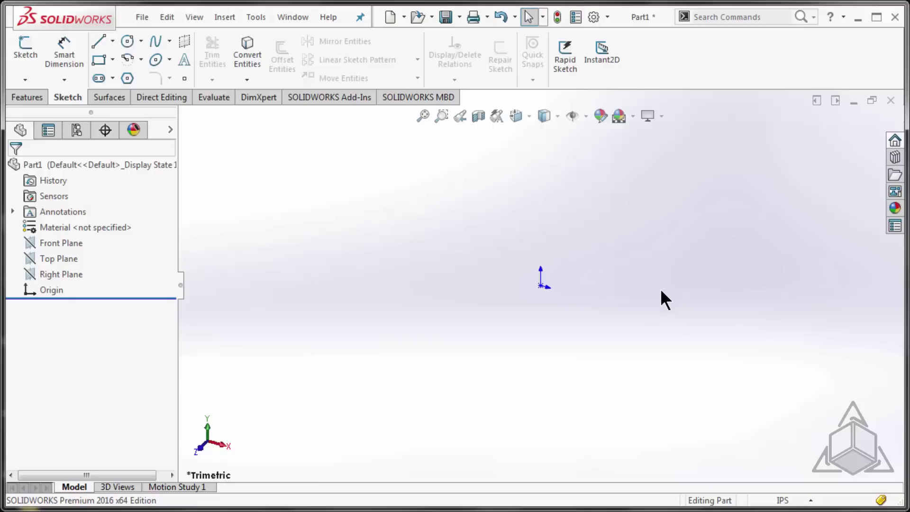
Step: Review the mouse gesture assignments in the customization settings, listing only commands with gestures assigned
right_click_drag(661, 291, 686, 288)
left_click(608, 14)
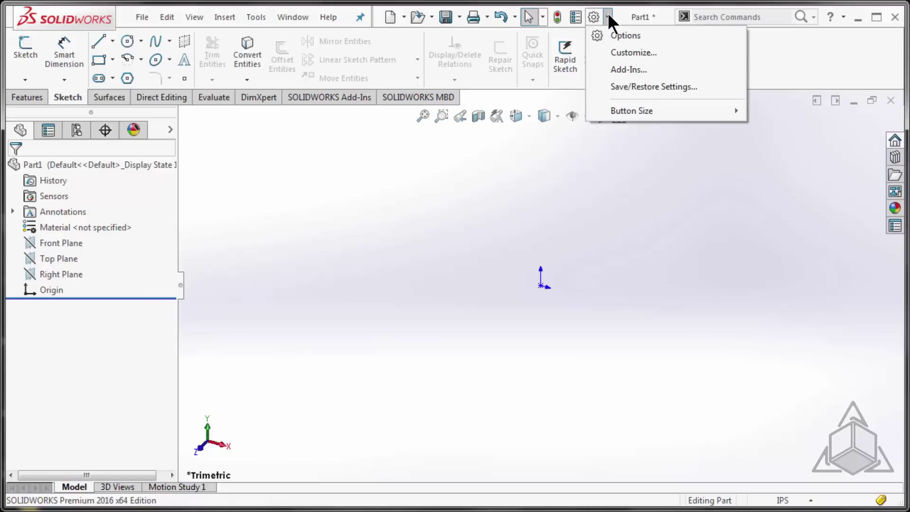
left_click(638, 51)
left_click(599, 44)
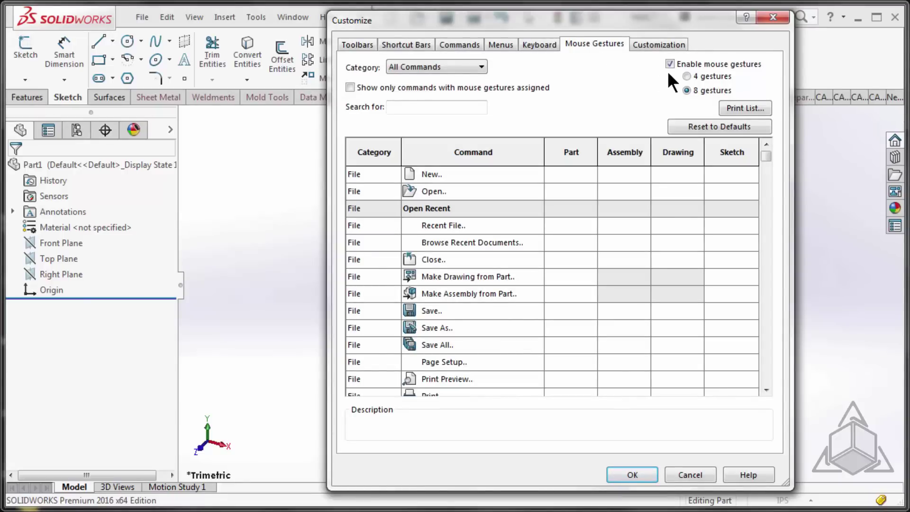
left_click(362, 87)
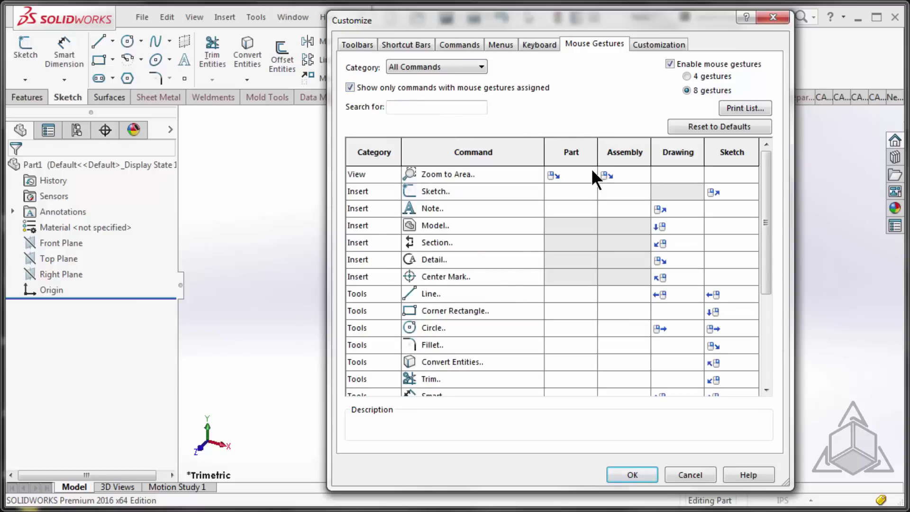
left_click(632, 474)
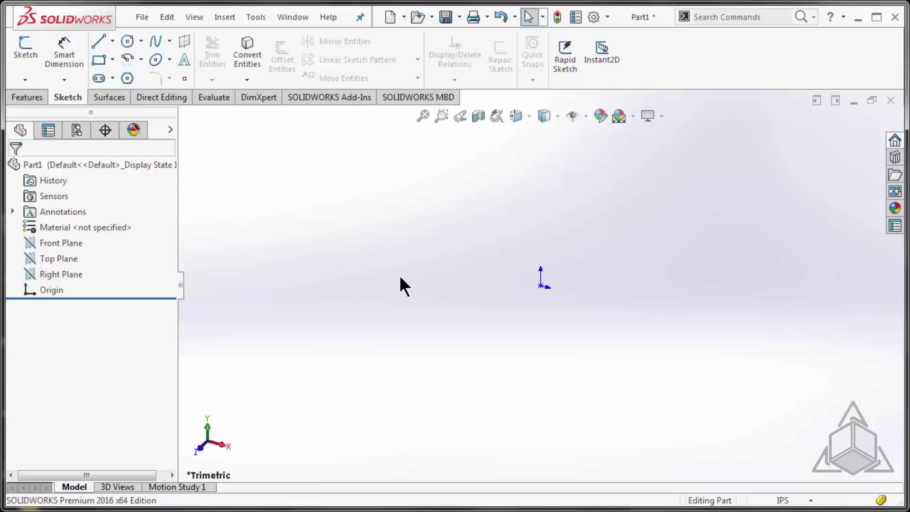
Step: Start an extruded boss sketch on the Front Plane and draw a corner rectangle starting at the origin
key("s")
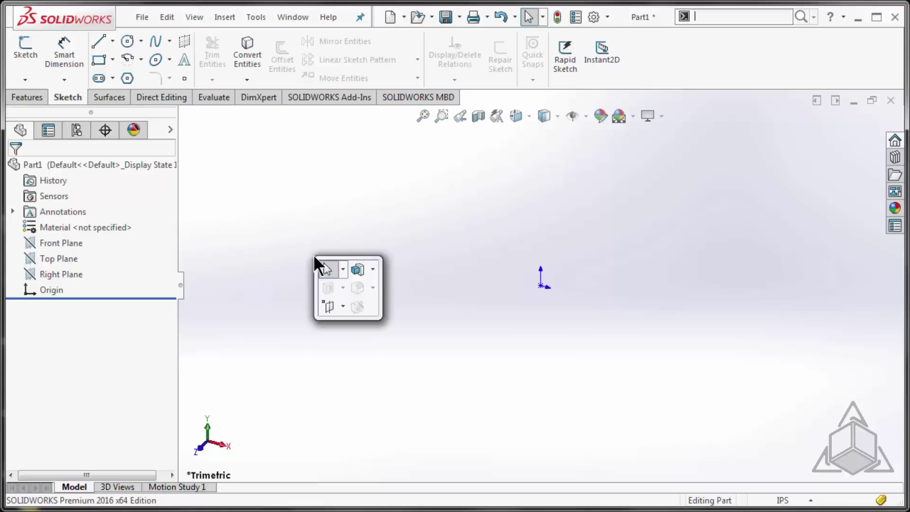
left_click(355, 266)
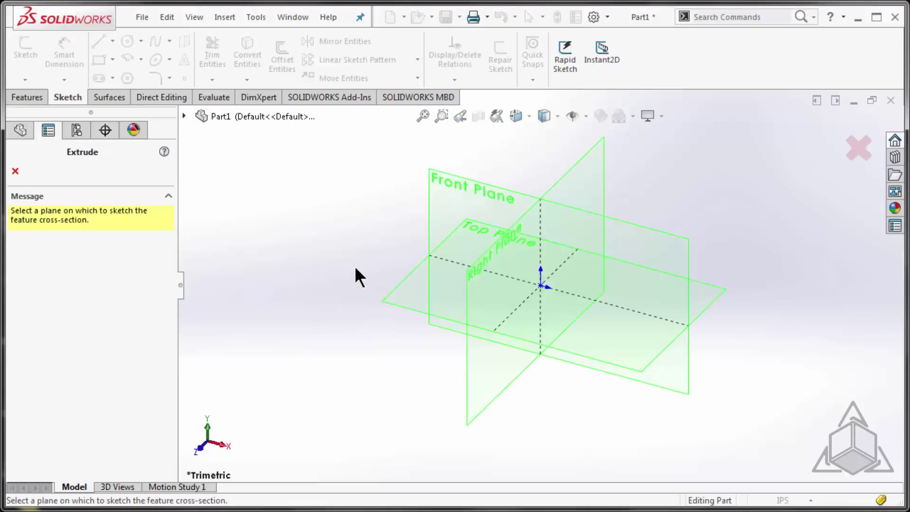
left_click(431, 200)
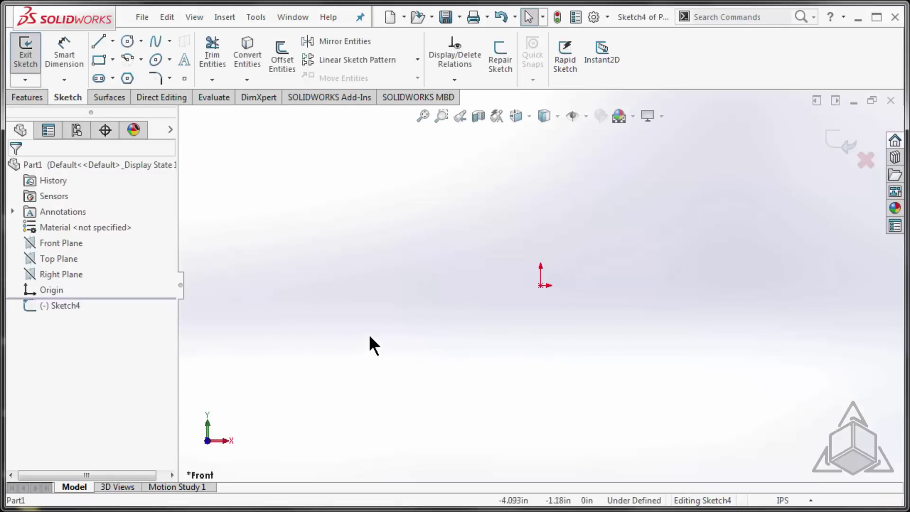
right_click_drag(402, 301, 402, 277)
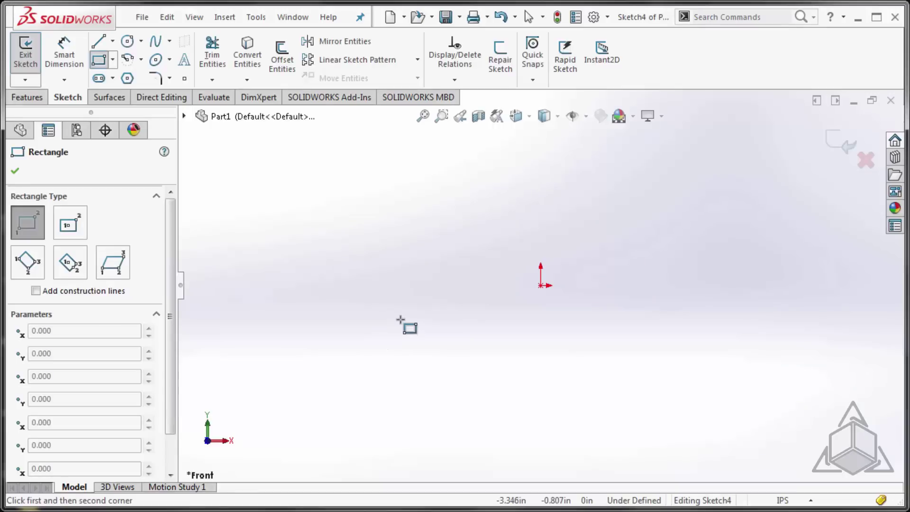
left_click(541, 285)
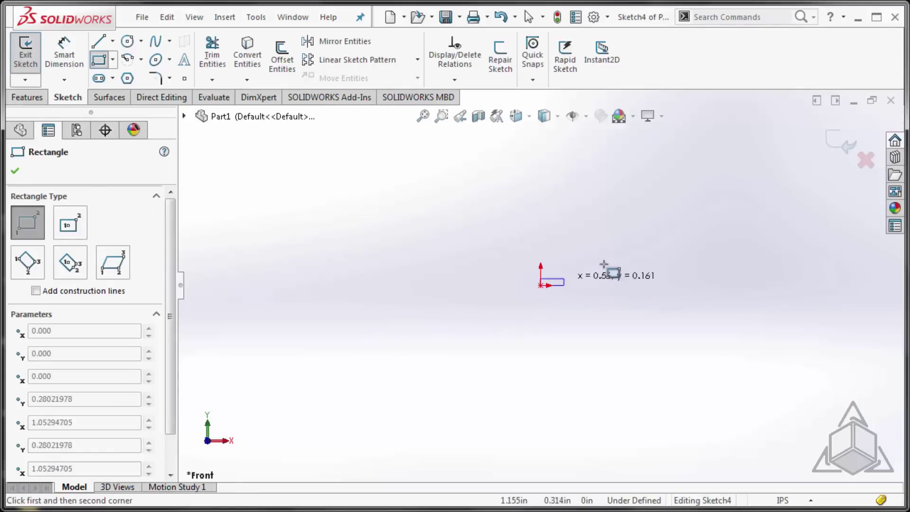
left_click(705, 193)
Step: Dimension the rectangle 1 in wide and 0.5 in high
right_click_drag(700, 355, 691, 300)
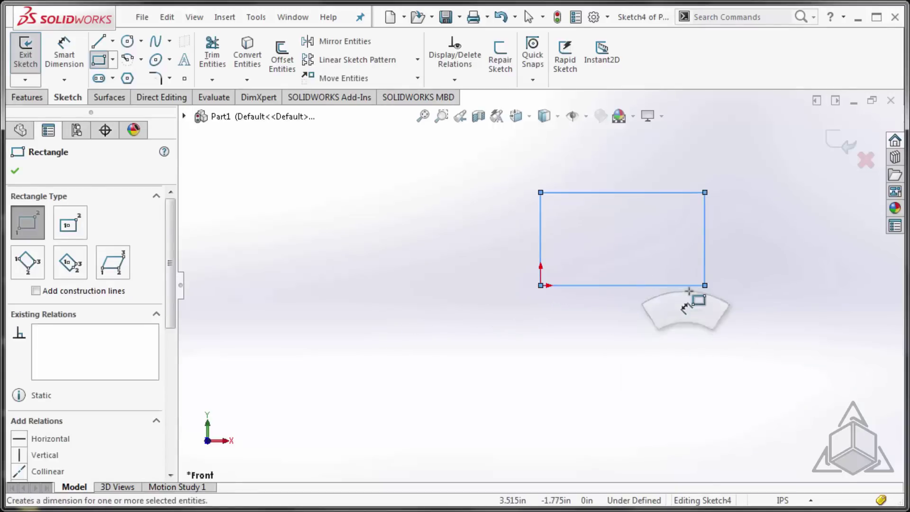
left_click(622, 285)
left_click(668, 340)
type("1")
key("Return")
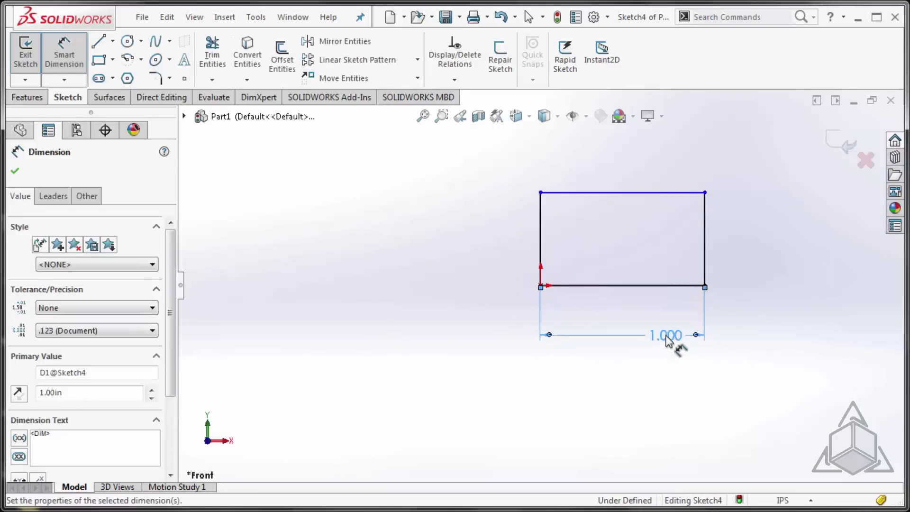
left_click(540, 269)
left_click(508, 261)
type("0.5")
key("Return")
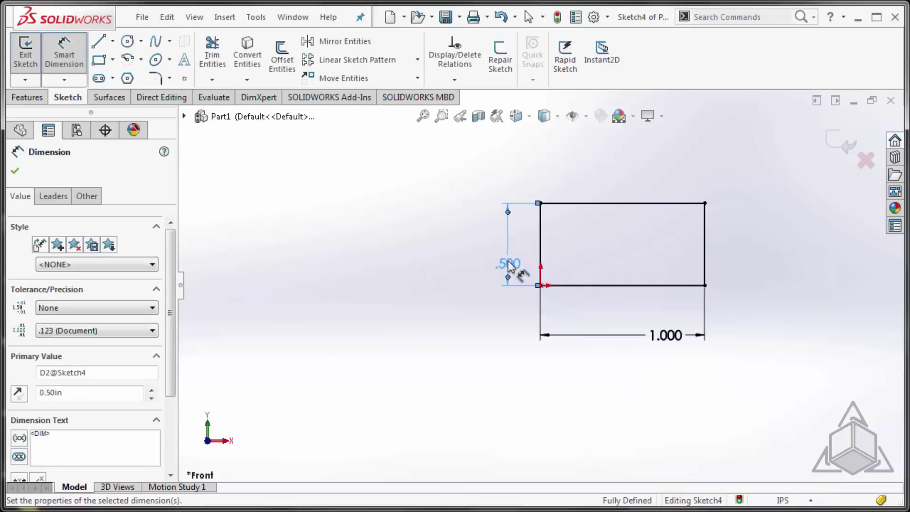
key("Escape")
Step: Extrude the rectangle as a blind boss to a depth of 0.5 in
key("e")
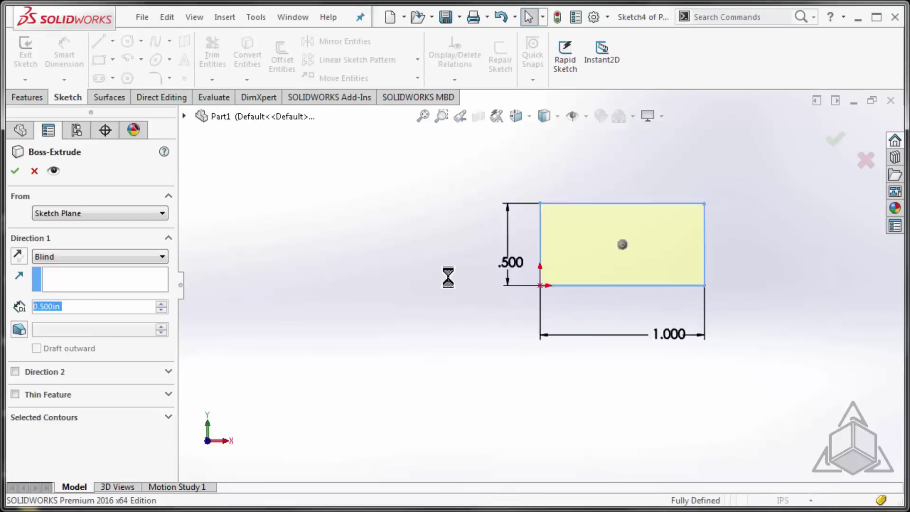
left_click(834, 138)
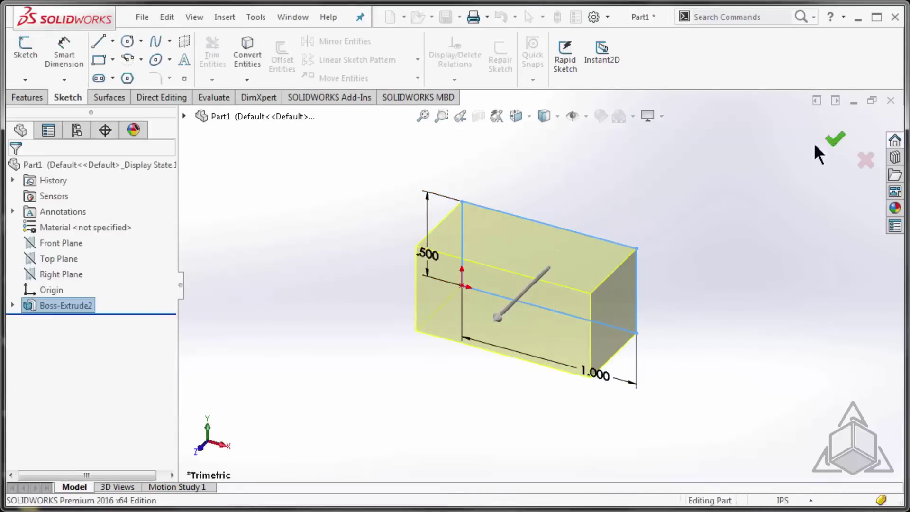
left_click(746, 179)
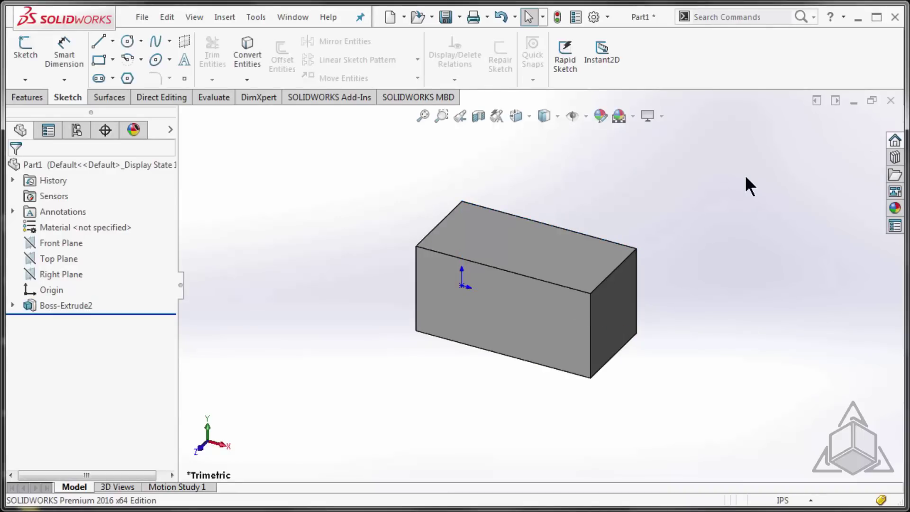
left_click(548, 318)
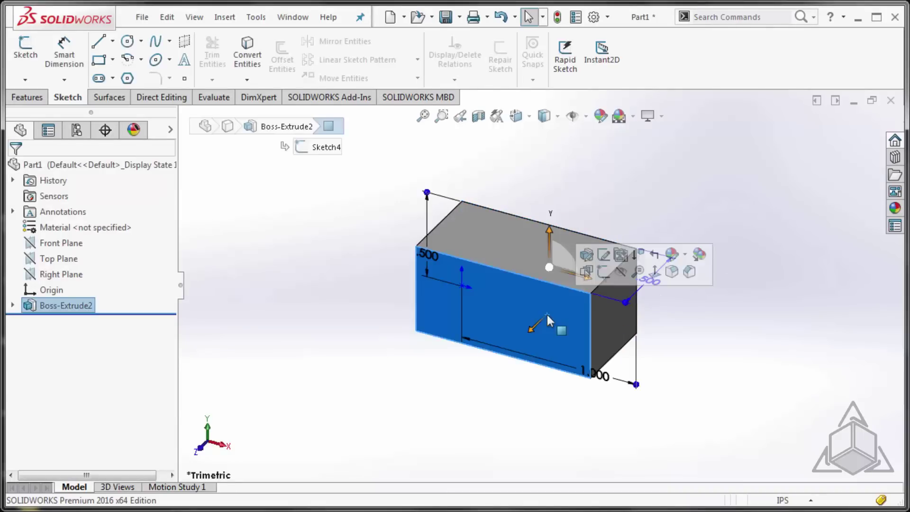
left_click(603, 271)
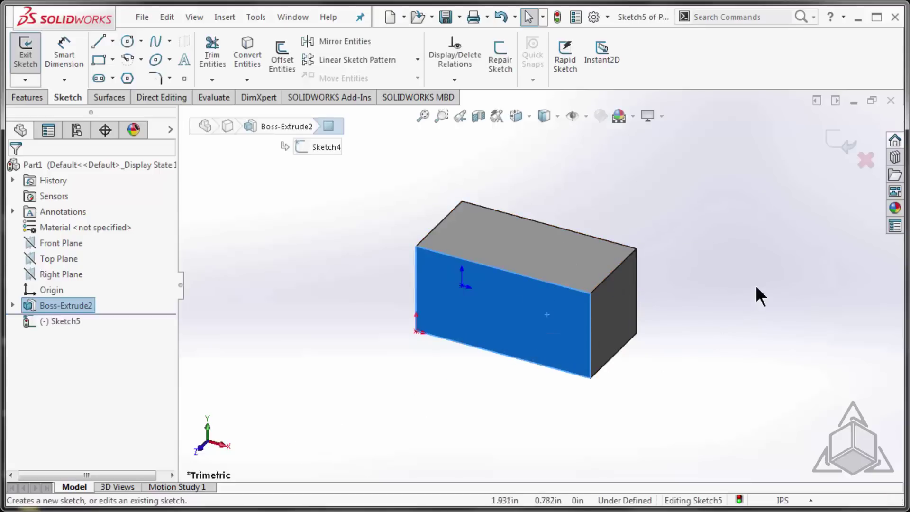
left_click(864, 161)
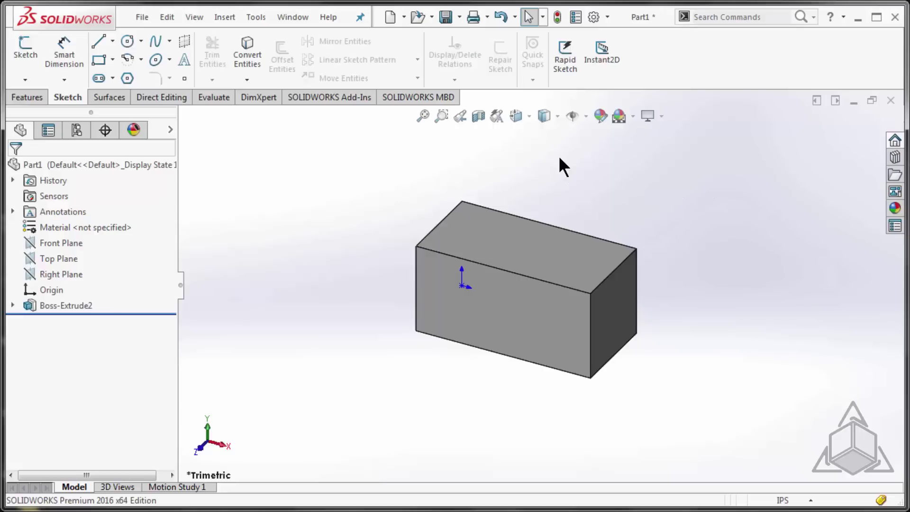
Step: Enable auto-rotating the view normal to the sketch plane on sketch creation in the system's sketch options
left_click(592, 17)
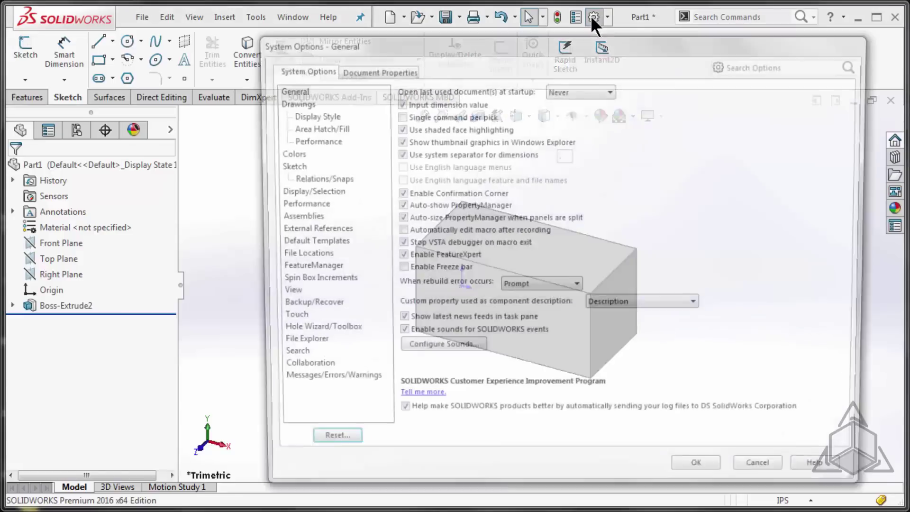
left_click(290, 166)
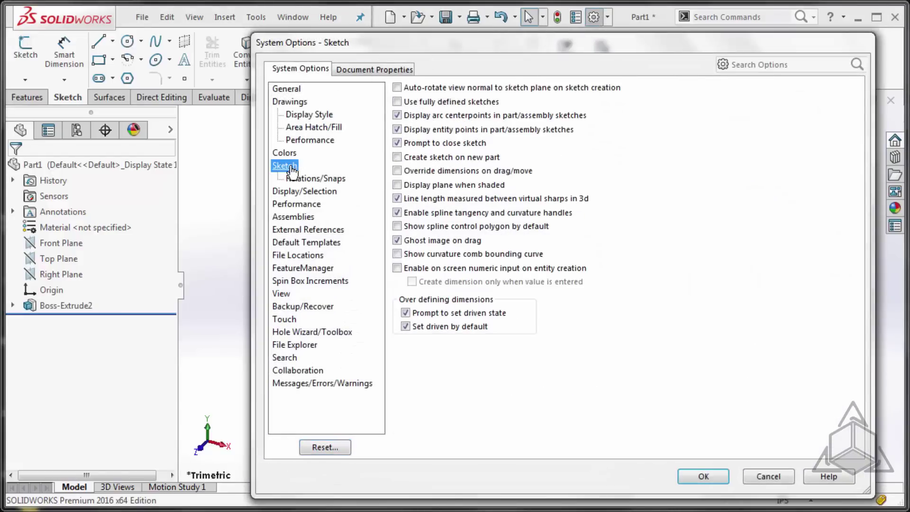
left_click(398, 87)
left_click(704, 476)
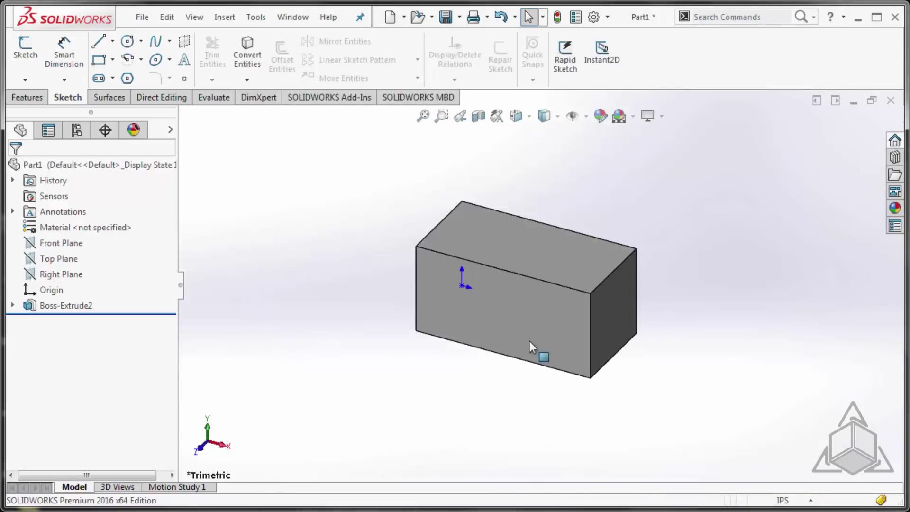
Step: Start a new sketch on the block's front face
left_click(545, 309)
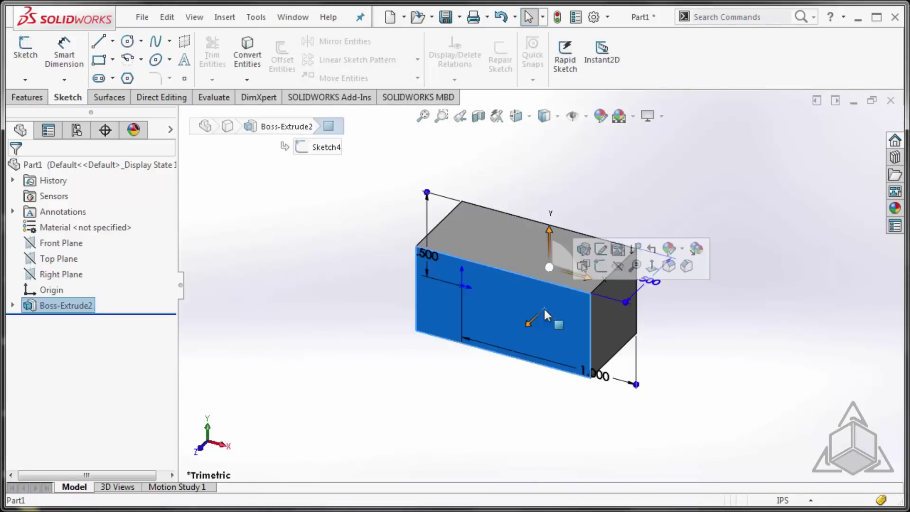
left_click(557, 341)
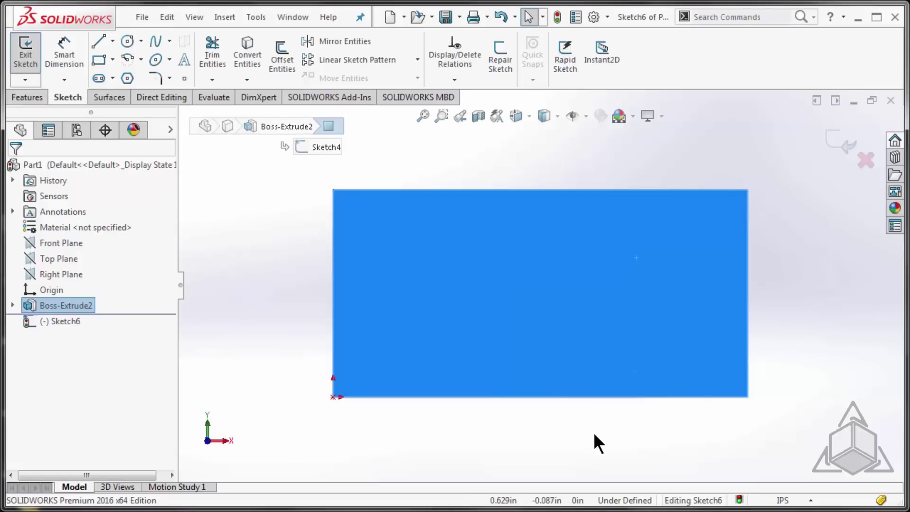
left_click(593, 432)
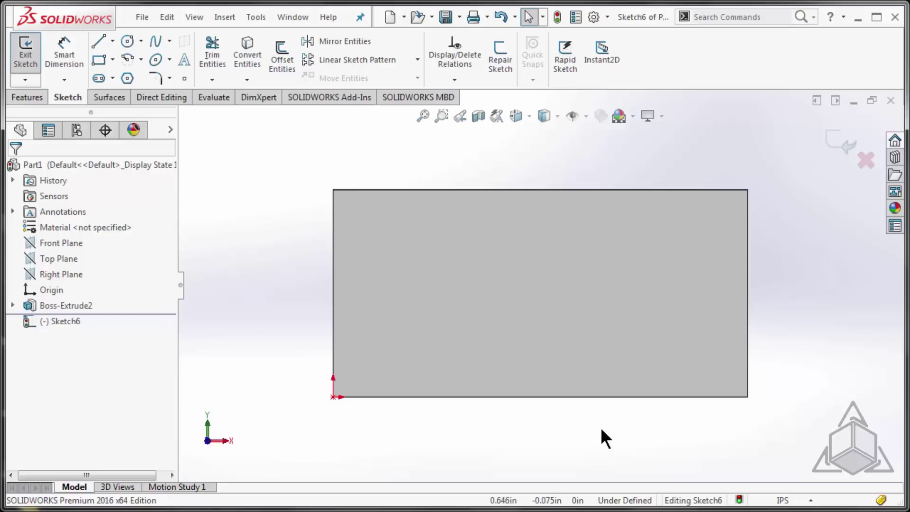
Step: Sketch a closed profile of lines and one tangent arc at the face's upper-right corner, and offset the sloped lines' shared joint to form an angle
right_click_drag(630, 422, 573, 421)
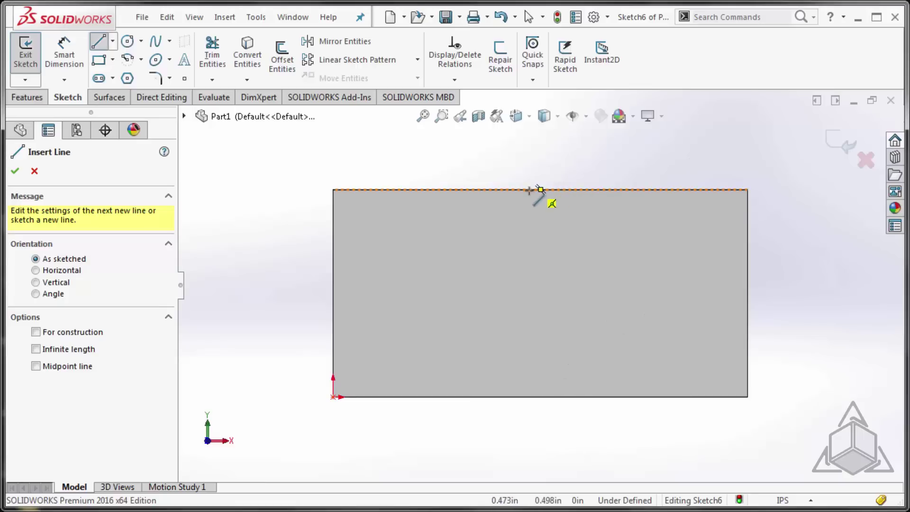
left_click(529, 189)
left_click(748, 190)
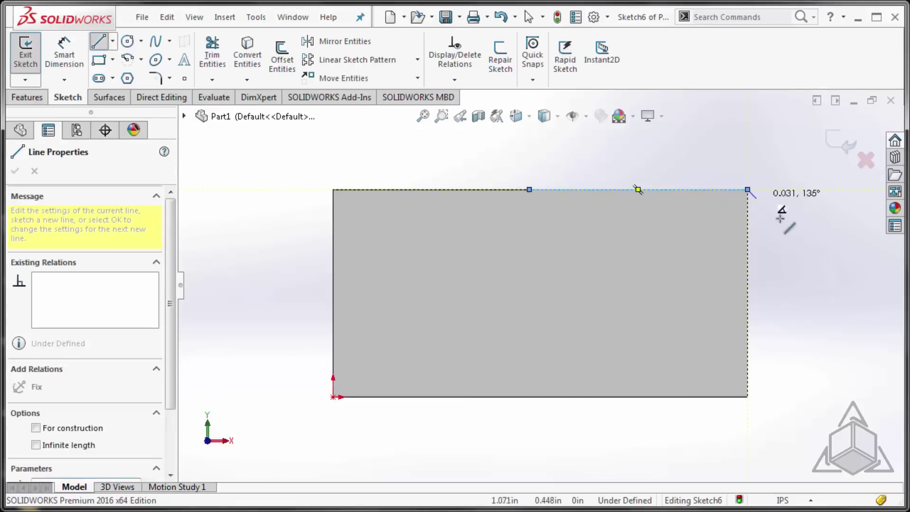
left_click(747, 365)
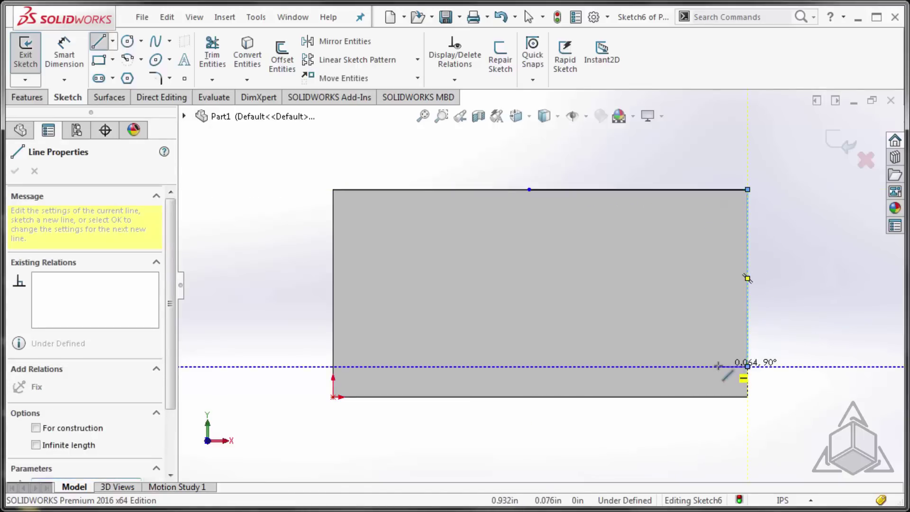
left_click(671, 346)
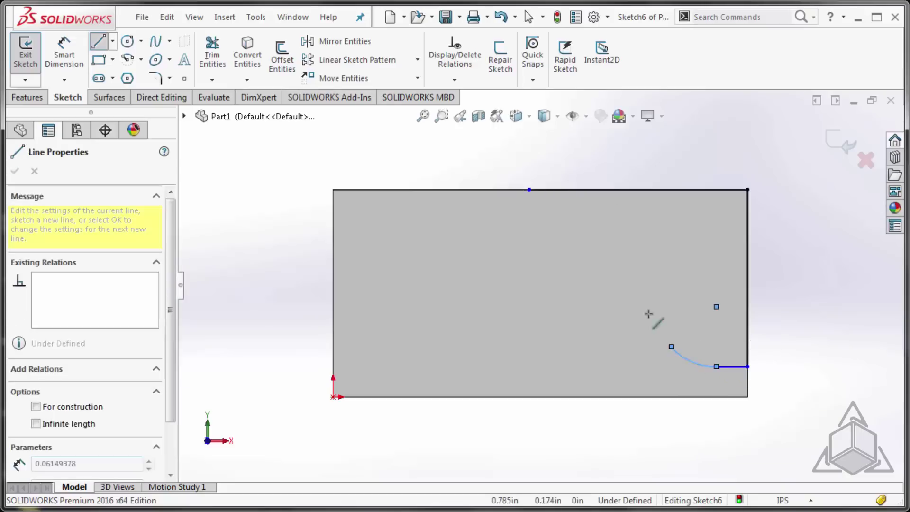
left_click(571, 236)
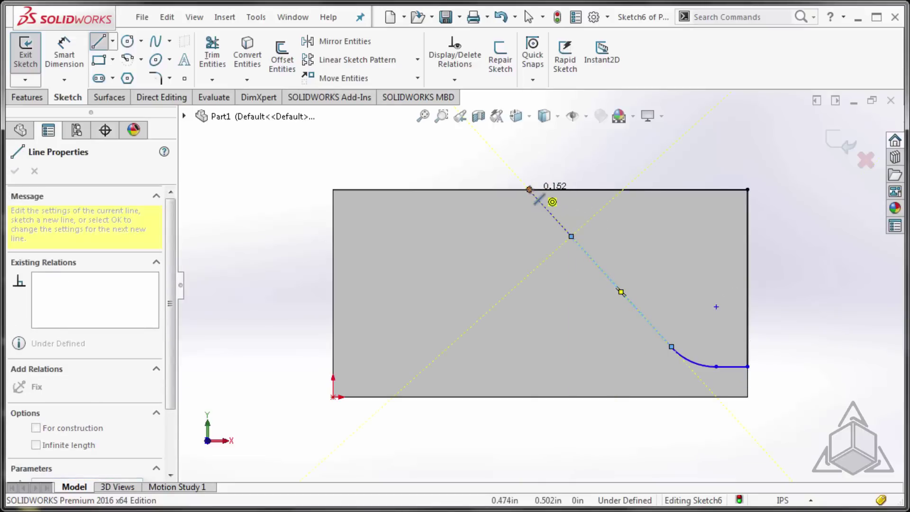
left_click(530, 190)
right_click(530, 189)
left_click(550, 196)
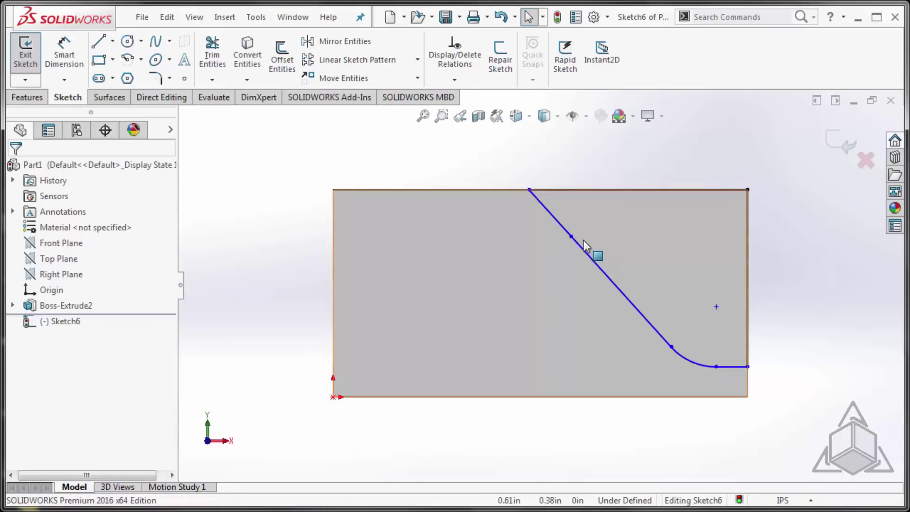
left_click_drag(571, 236, 578, 218)
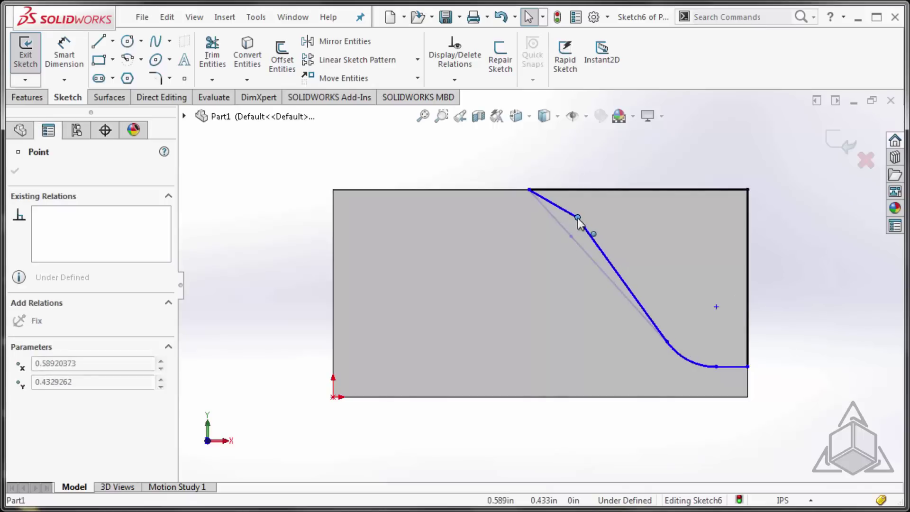
left_click(795, 337)
Step: Dimension the profile's short horizontal line 0.07 in above the block's bottom edge
right_click_drag(795, 337, 800, 214)
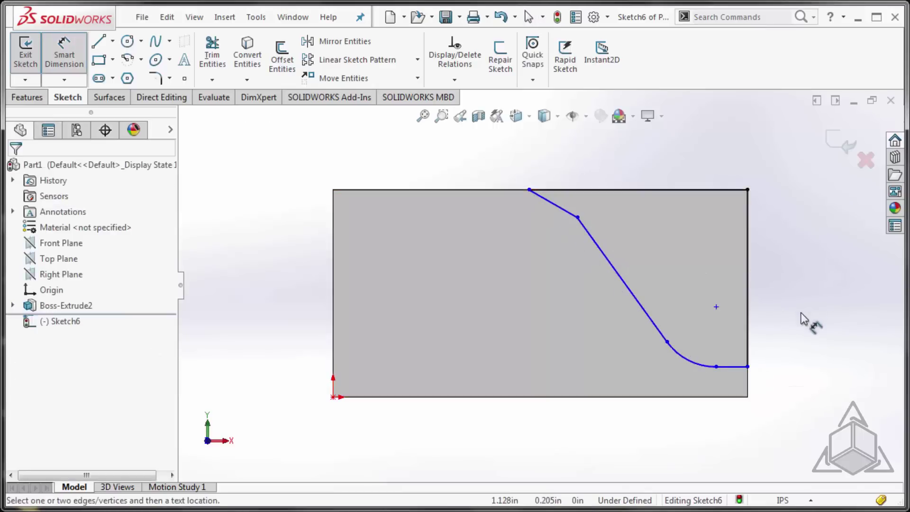
left_click(734, 366)
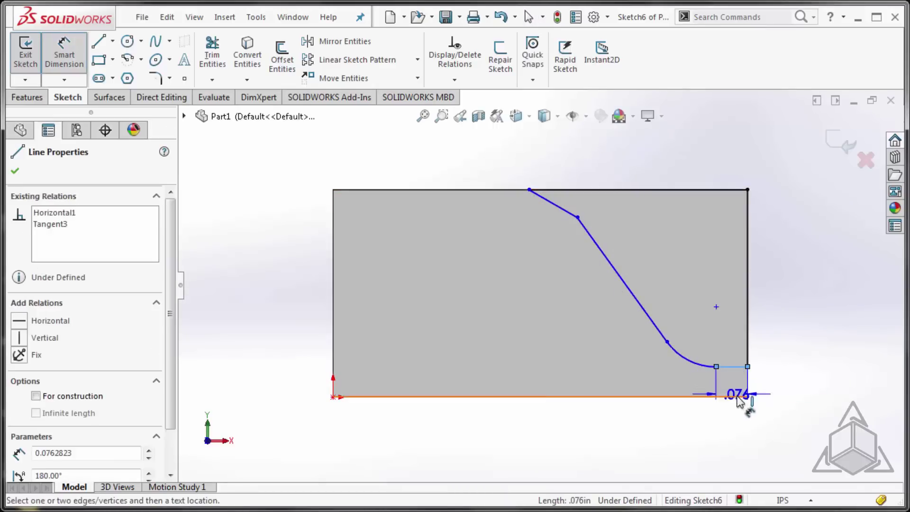
left_click(737, 396)
left_click(805, 450)
type(".07")
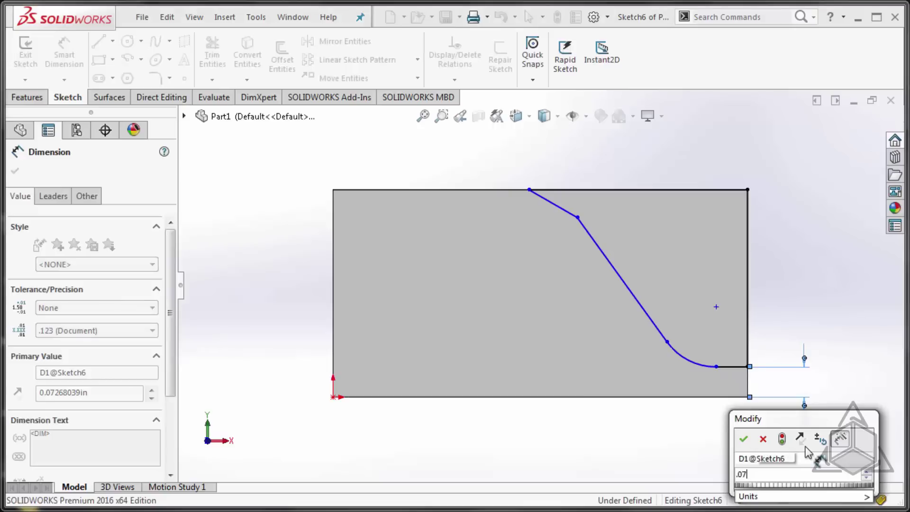
key("Return")
Step: Dimension the length of the profile's short horizontal line as 0.07 in
left_click(733, 368)
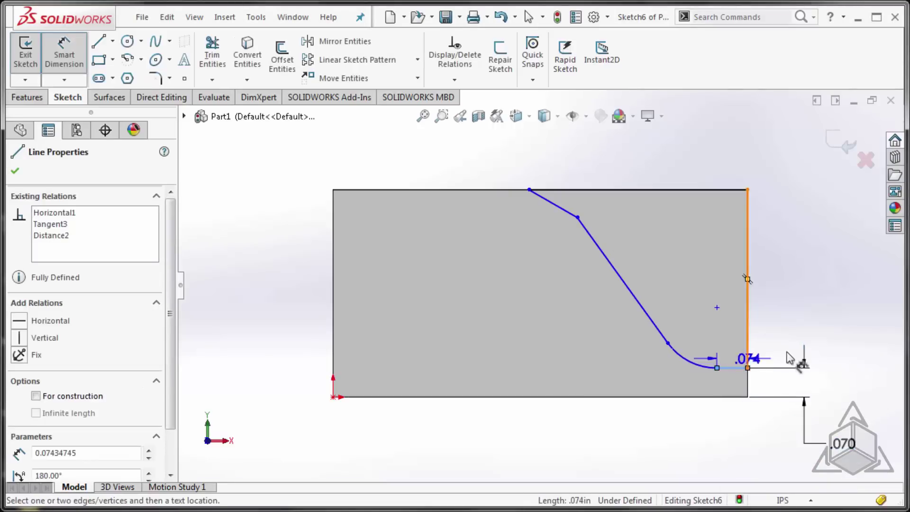
left_click(819, 321)
type(".07")
key("Return")
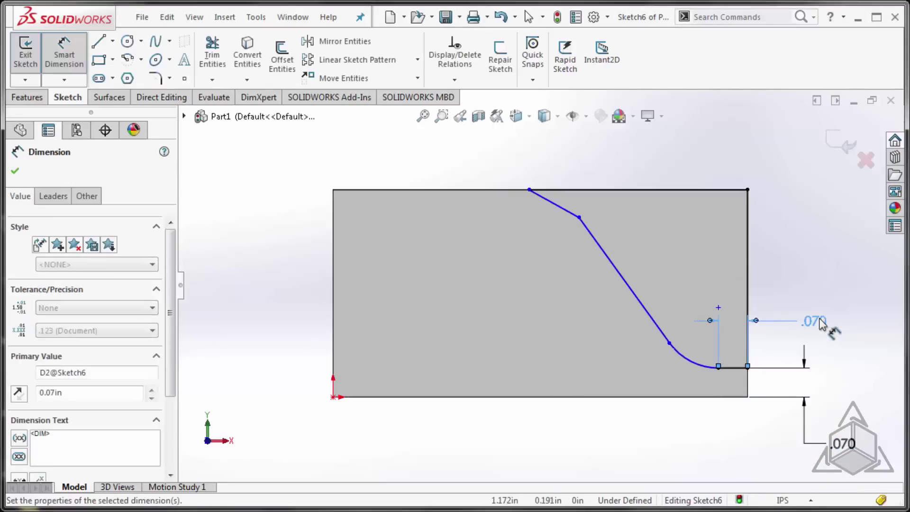
Step: Dimension the tangent arc with a radius of 0.1 in
left_click(698, 363)
left_click(610, 444)
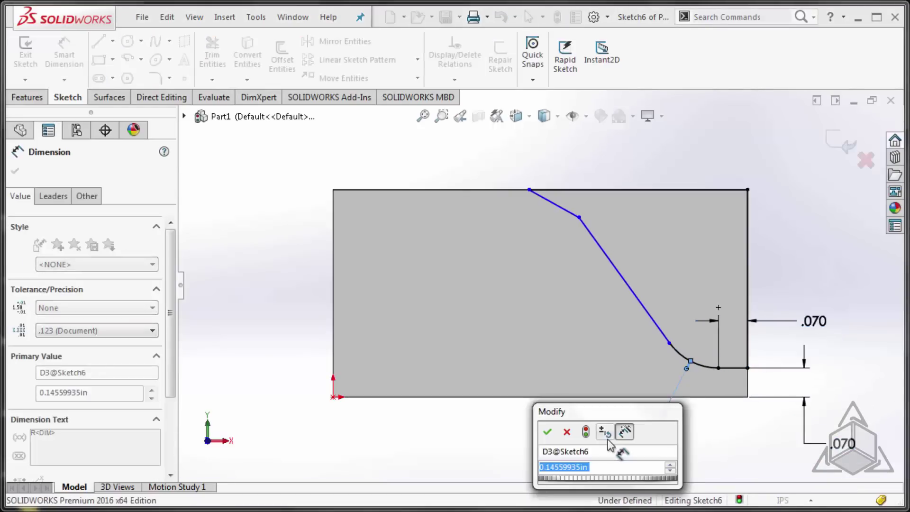
type(".1")
key("Return")
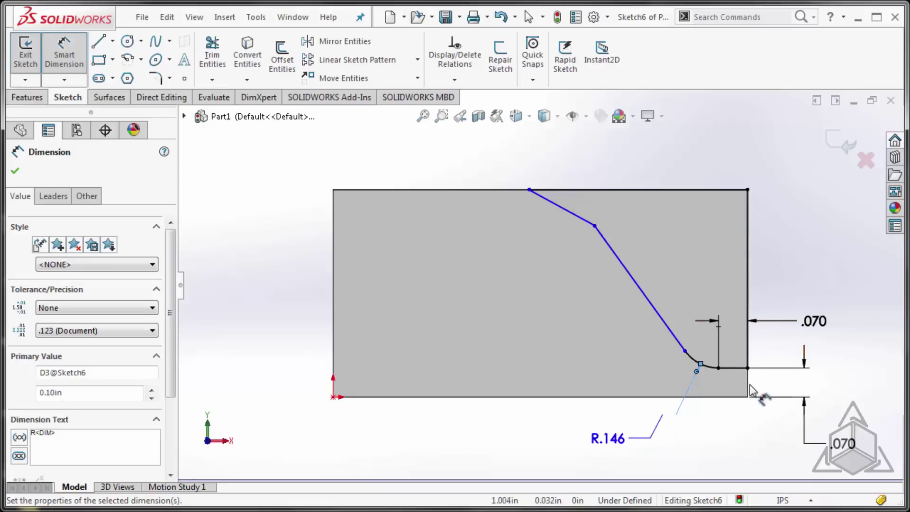
Step: Set the angle between the long sloped line and the profile's vertical line to 35 degrees
left_click(647, 299)
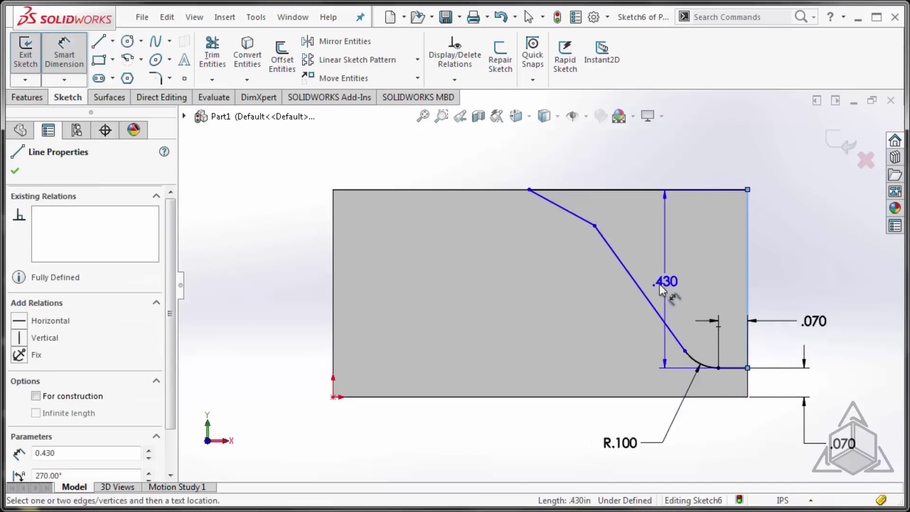
left_click(747, 266)
left_click(691, 268)
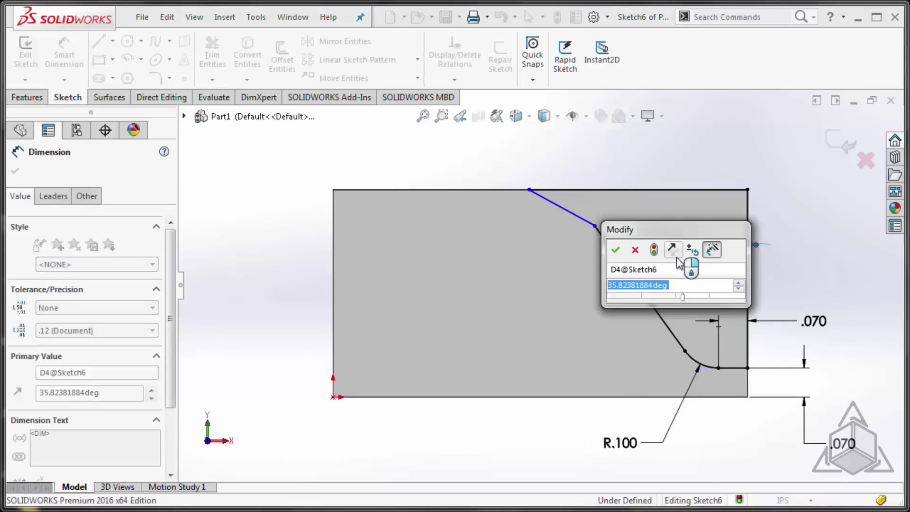
type("35")
key("Return")
left_click(697, 166)
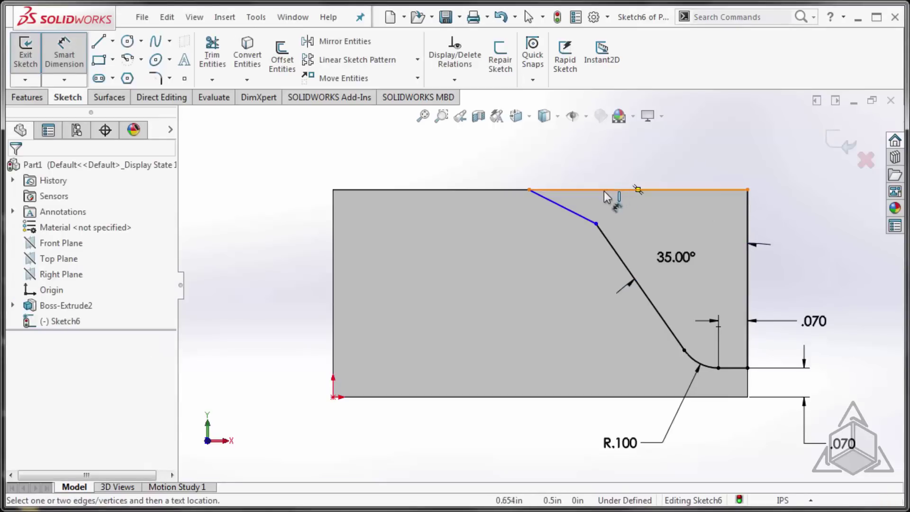
Step: Dimension the short sloped line at 60 degrees from an imaginary vertical line through its lower endpoint
left_click(577, 213)
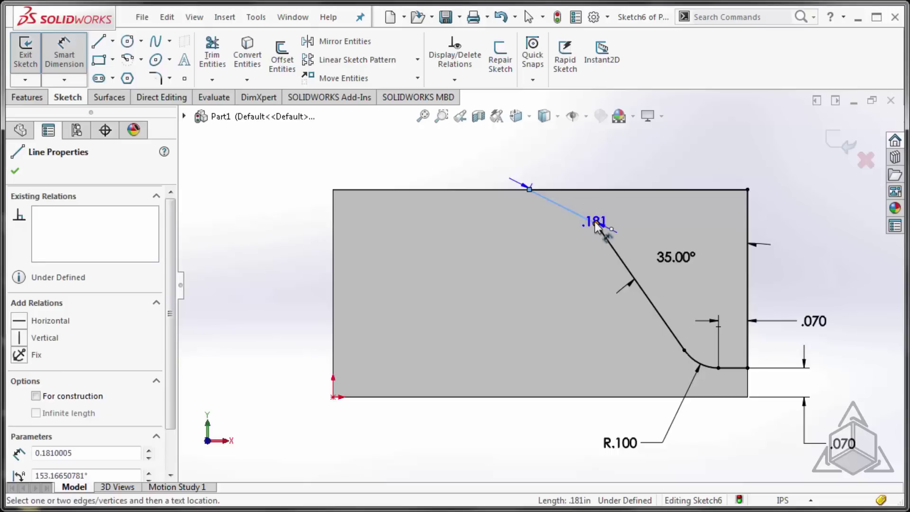
left_click(595, 223)
key("Escape")
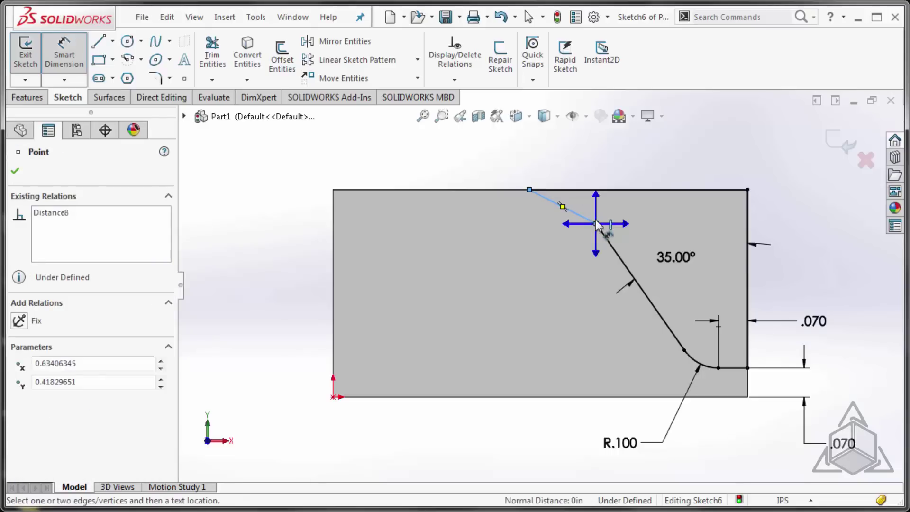
left_click(598, 195)
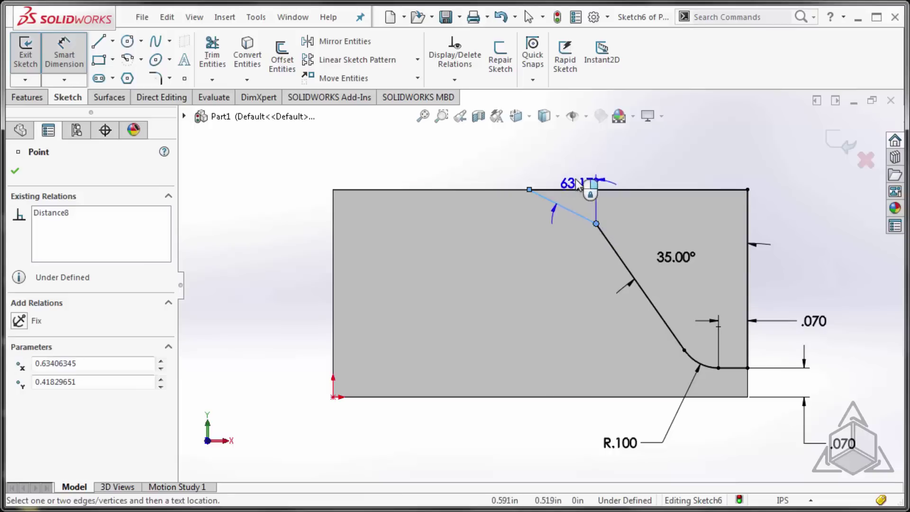
left_click(574, 173)
type("60")
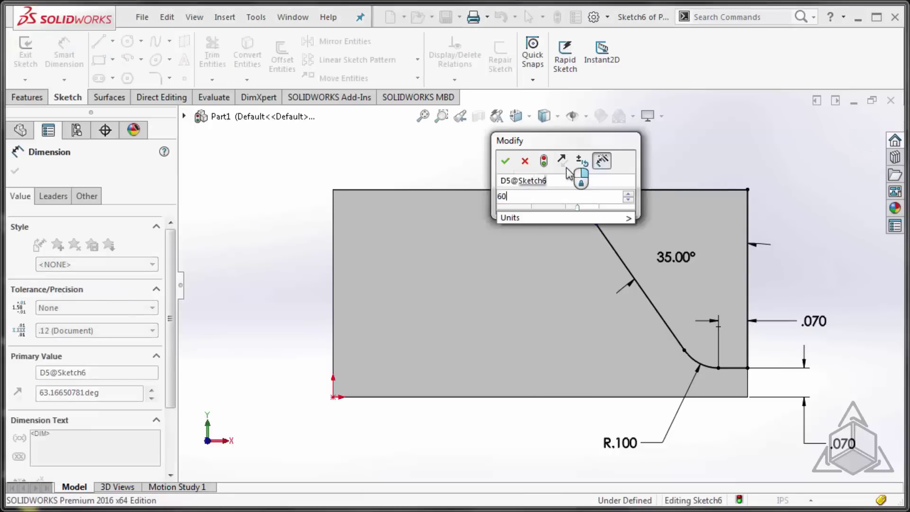
key("Return")
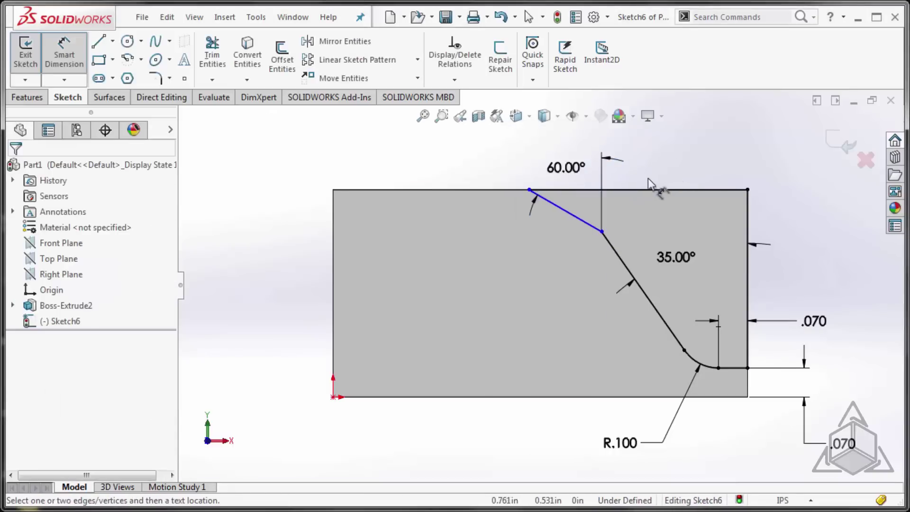
Step: Place the joint of the two sloped lines 0.1 in below the profile's top line and finish dimensioning
left_click(638, 190)
left_click(601, 231)
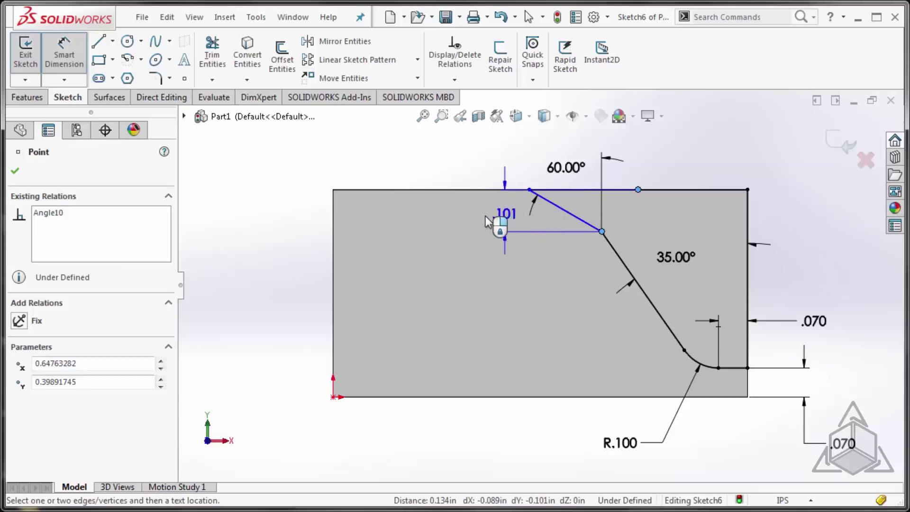
left_click(488, 223)
type(".1")
key("Return")
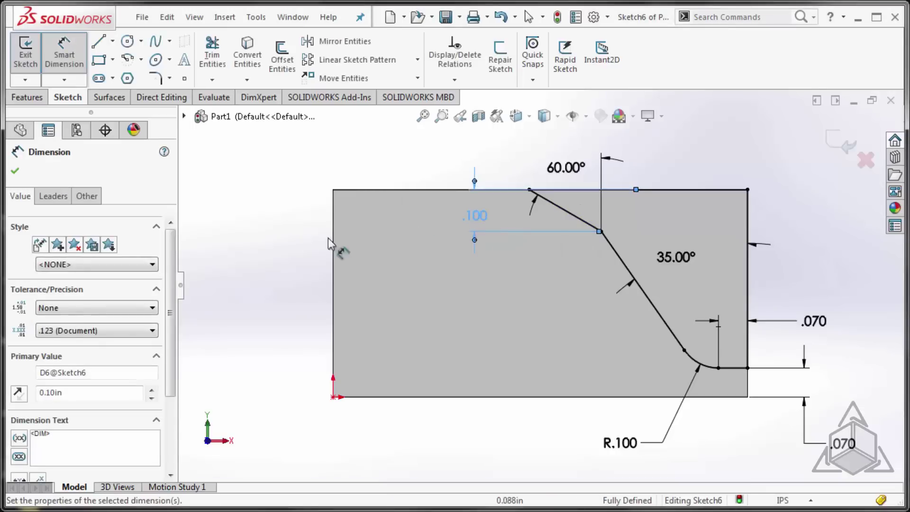
key("Escape")
key("Escape")
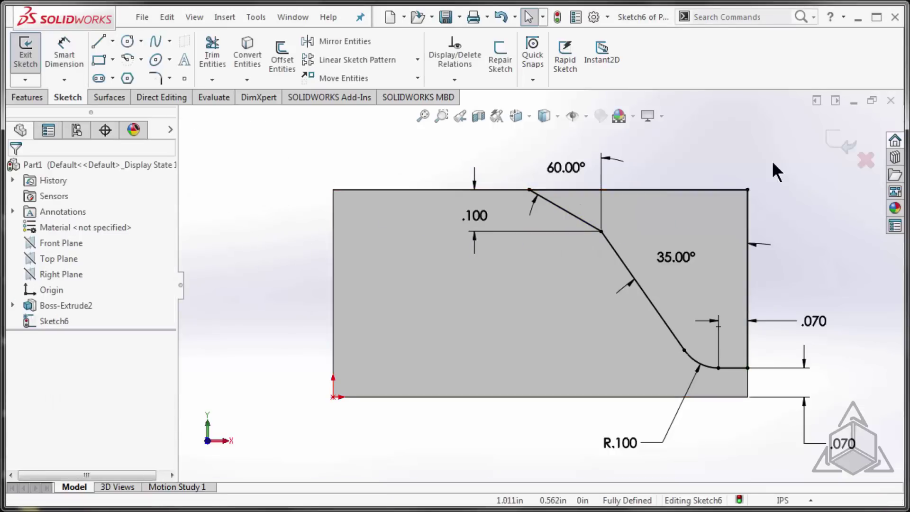
Step: Cut-extrude the closed profile through the block with a blind depth of 0.5 in
left_click(836, 139)
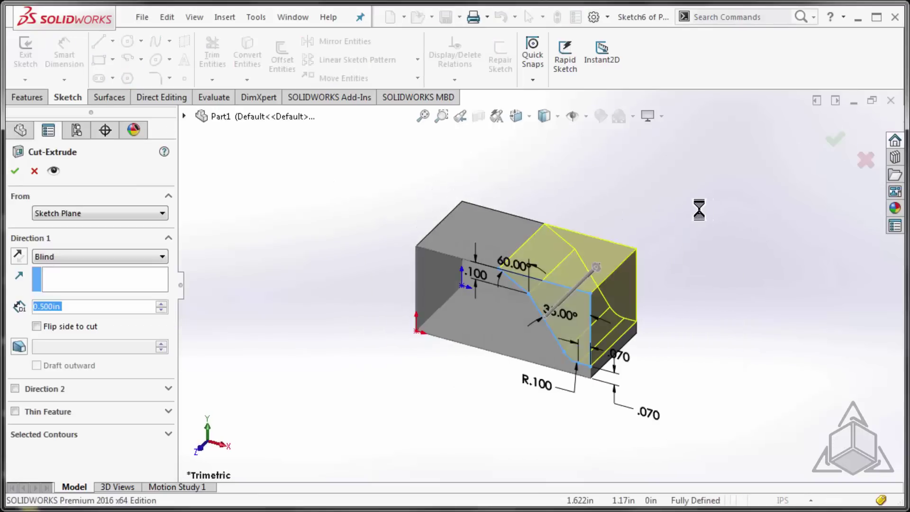
right_click(698, 209)
left_click(732, 209)
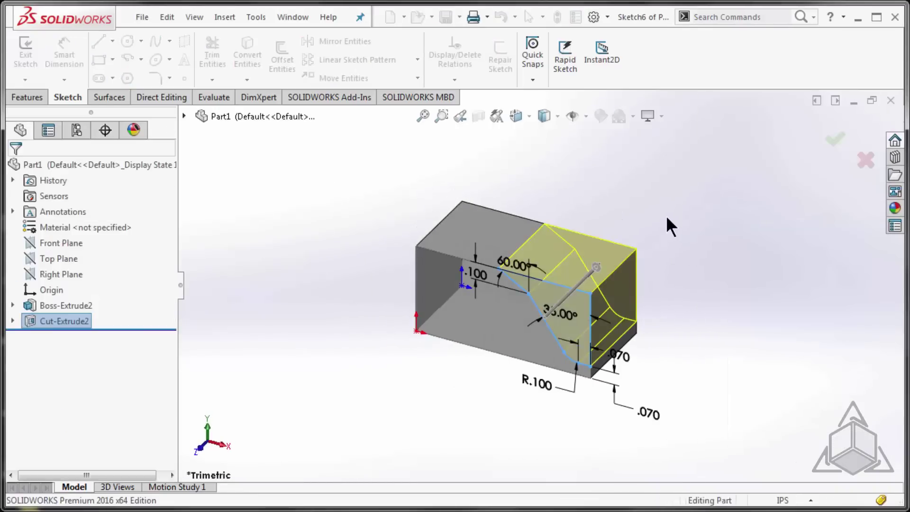
left_click(667, 216)
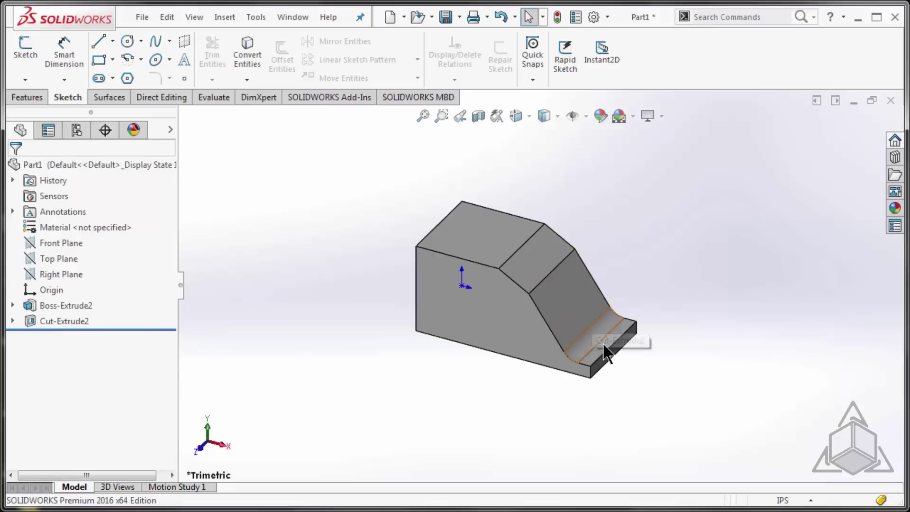
Step: Open the cut's profile sketch for editing from its long sloped face
middle_click_drag(601, 342, 571, 331)
left_click(573, 333)
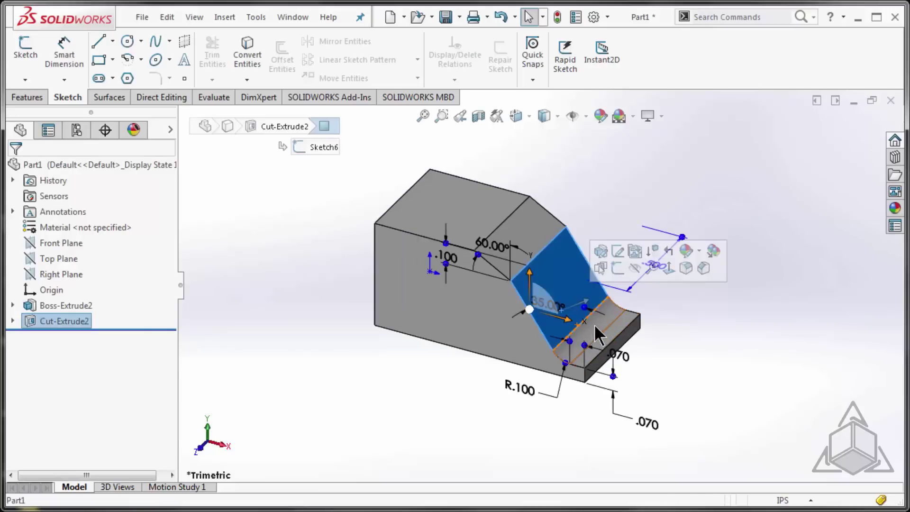
left_click(733, 378)
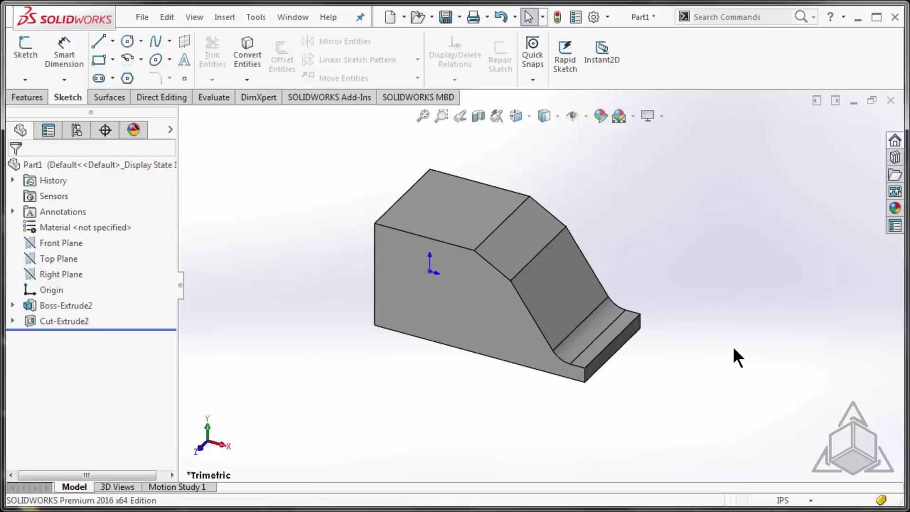
left_click(567, 284)
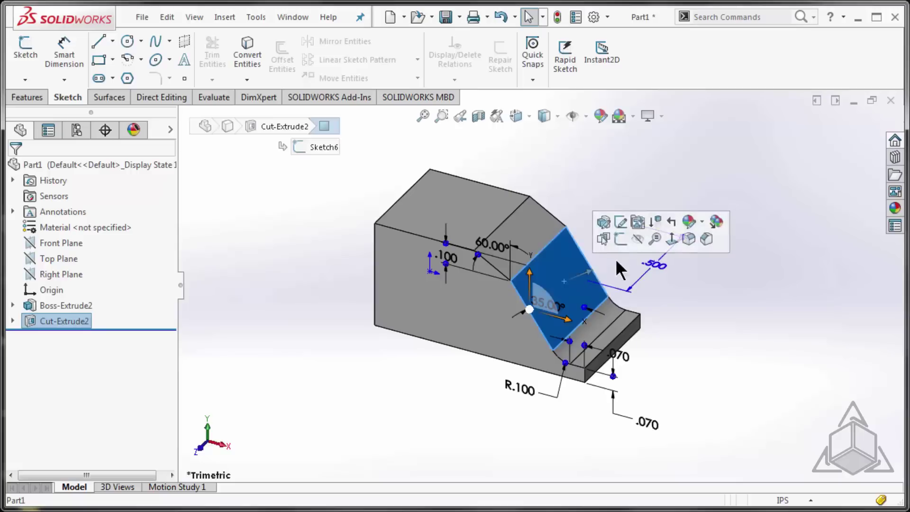
left_click(620, 221)
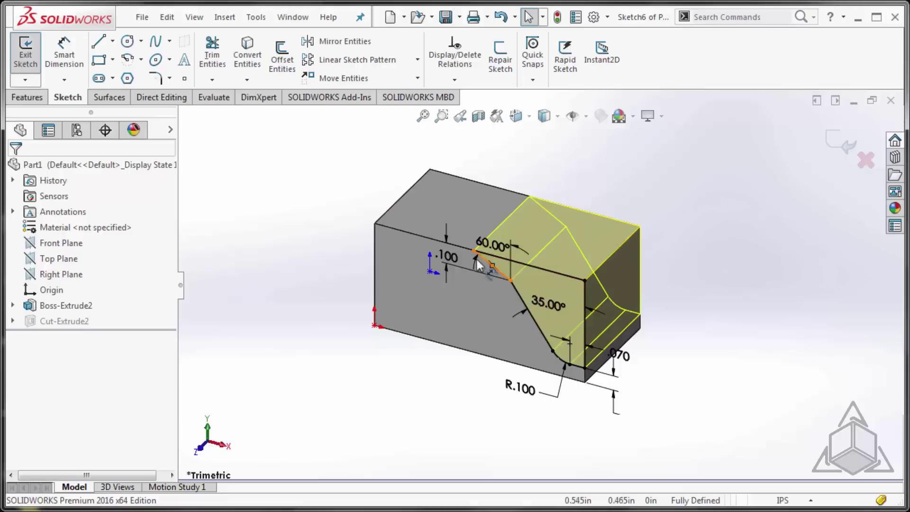
Step: Fit a constrained spline with a 0.0001 in tolerance to the long sloped line, tangent arc and short horizontal line
left_click(523, 302)
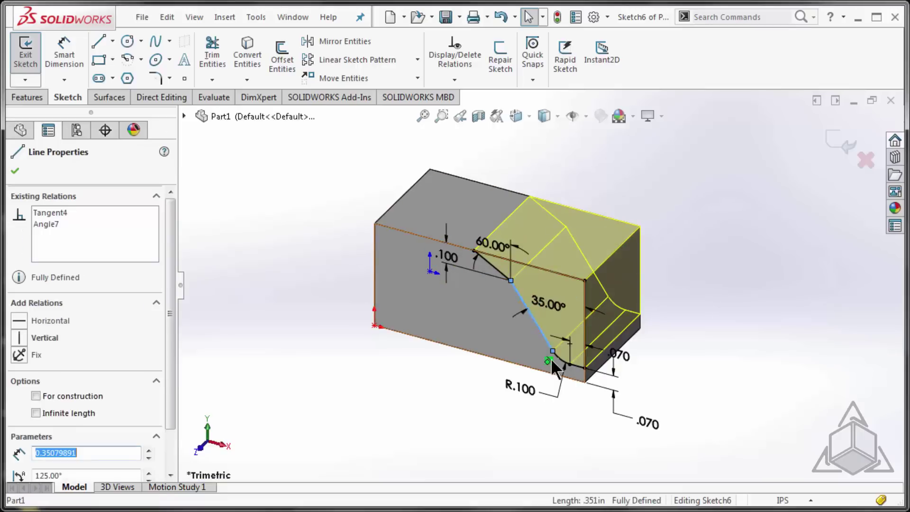
left_click(559, 360, "ctrl")
left_click(579, 369, "ctrl")
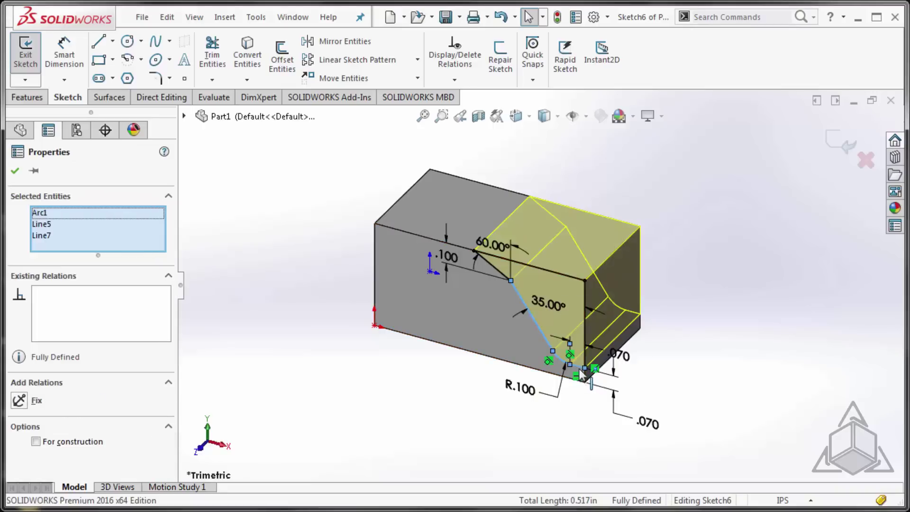
key("s")
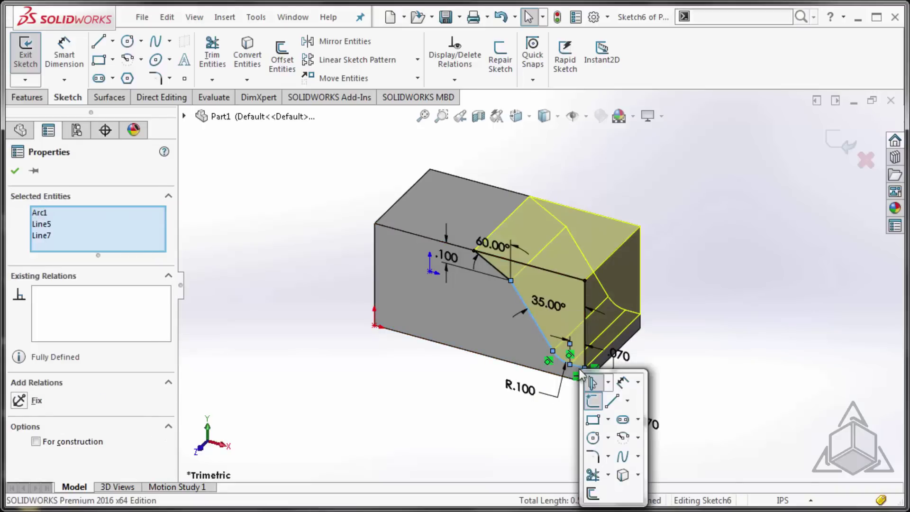
type("fit")
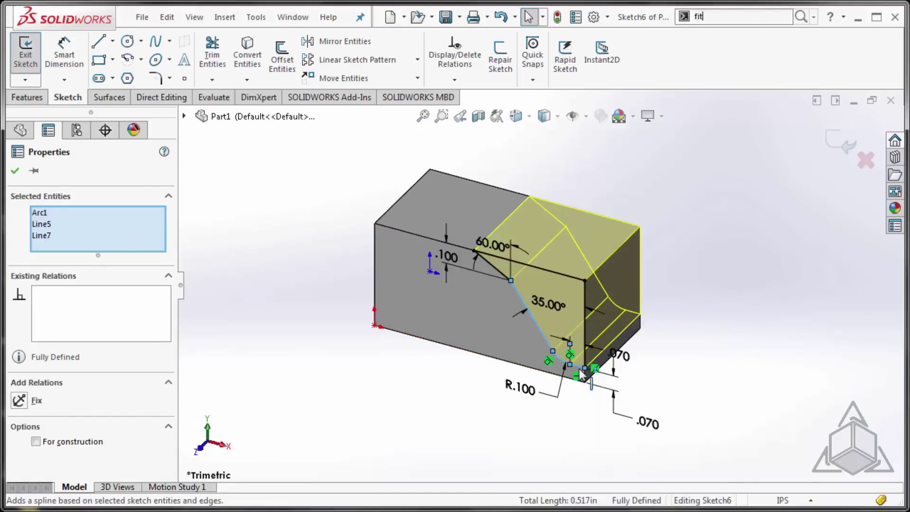
key("Return")
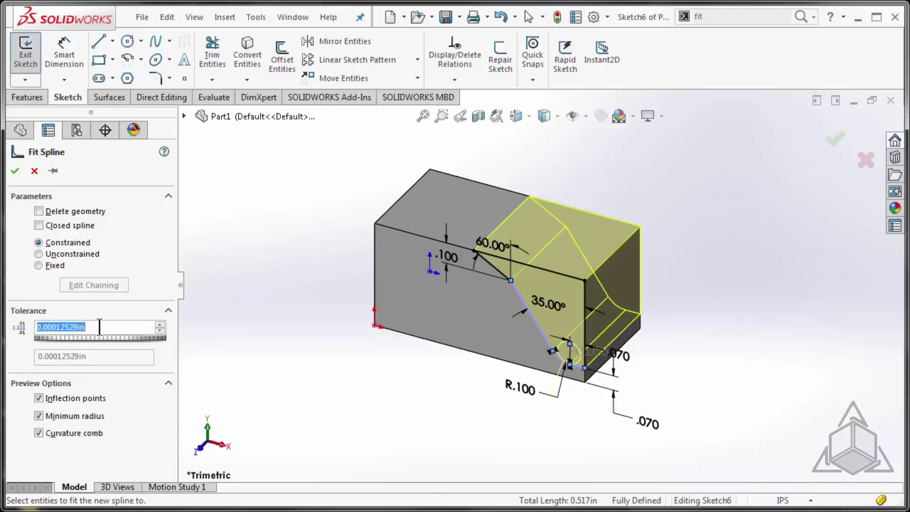
type("0.0001")
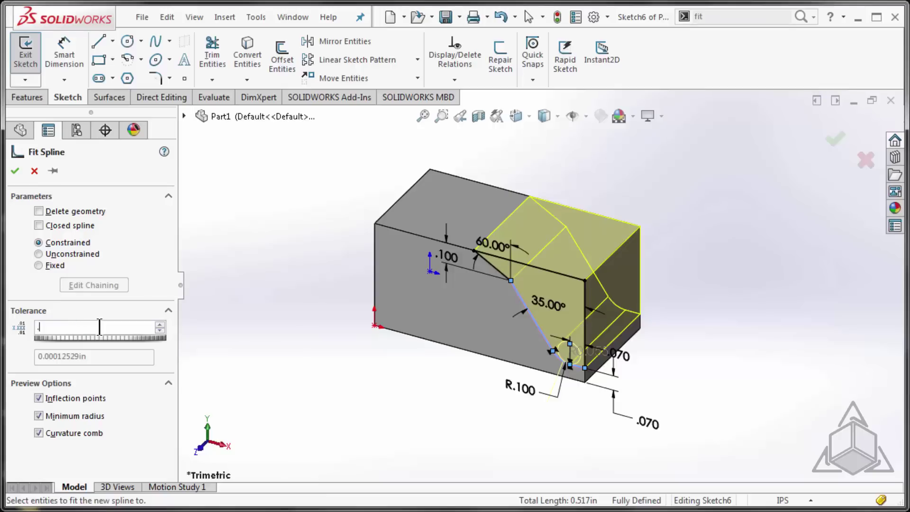
key("Return")
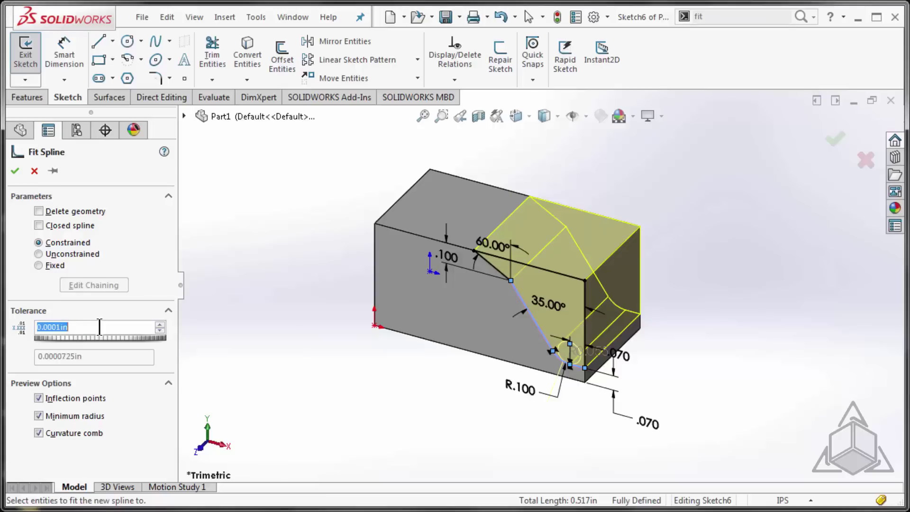
right_click(99, 326)
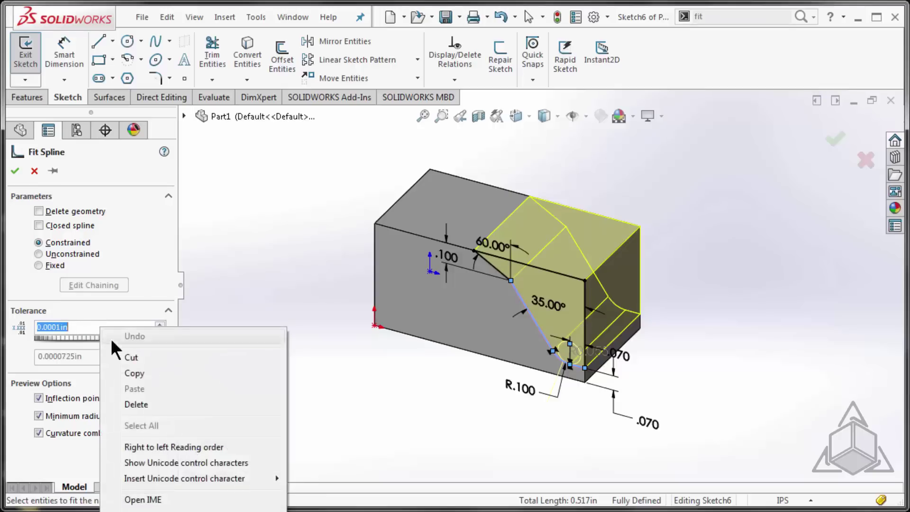
left_click(18, 173)
left_click(17, 171)
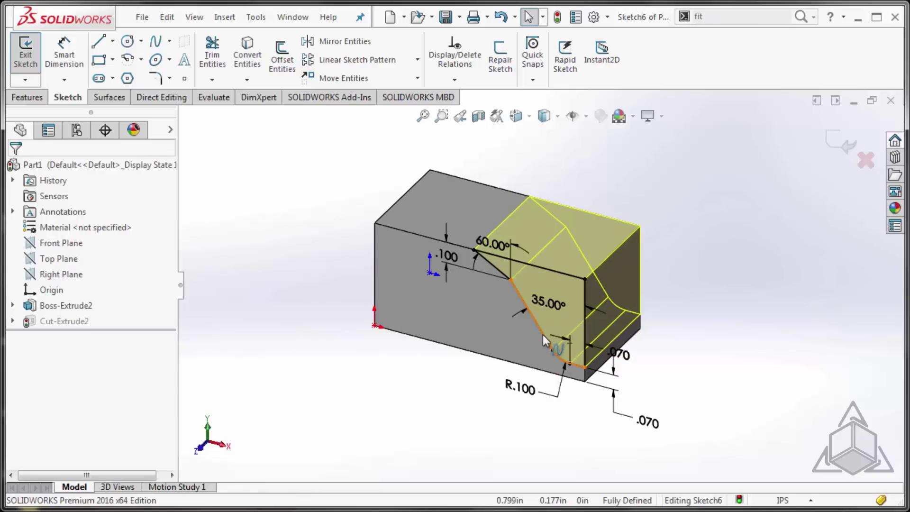
Step: Exit the sketch to rebuild the cut with the fitted spline as one continuous face
left_click(845, 148)
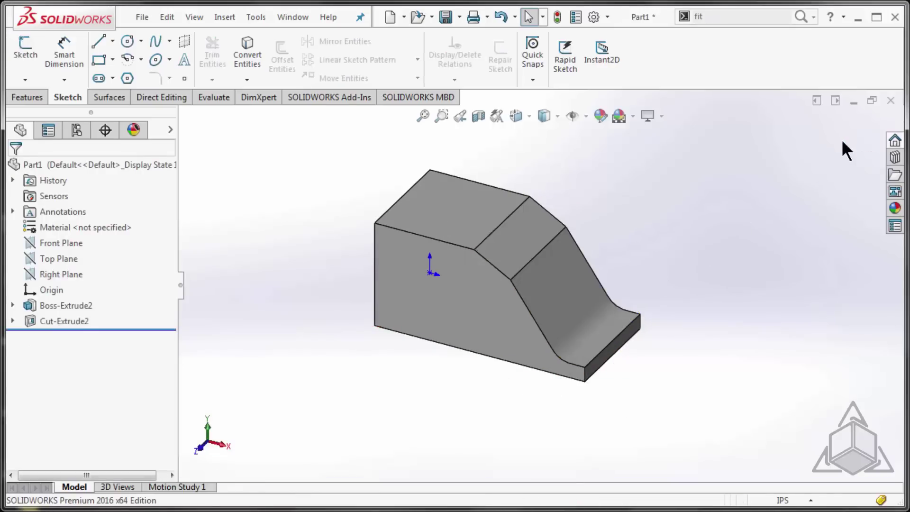
mouse_move(607, 292)
middle_mouse_down()
mouse_move(628, 288)
mouse_move(623, 296)
middle_mouse_up()
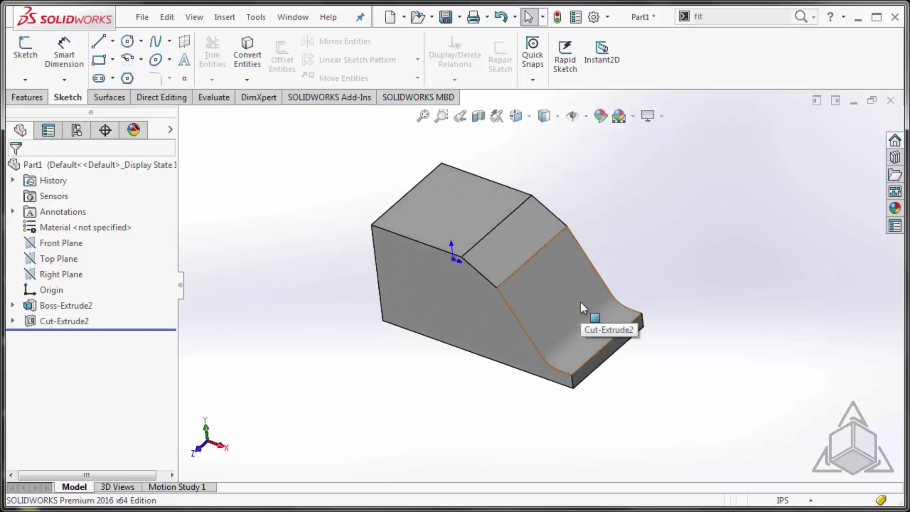
right_click_drag(684, 244, 770, 160)
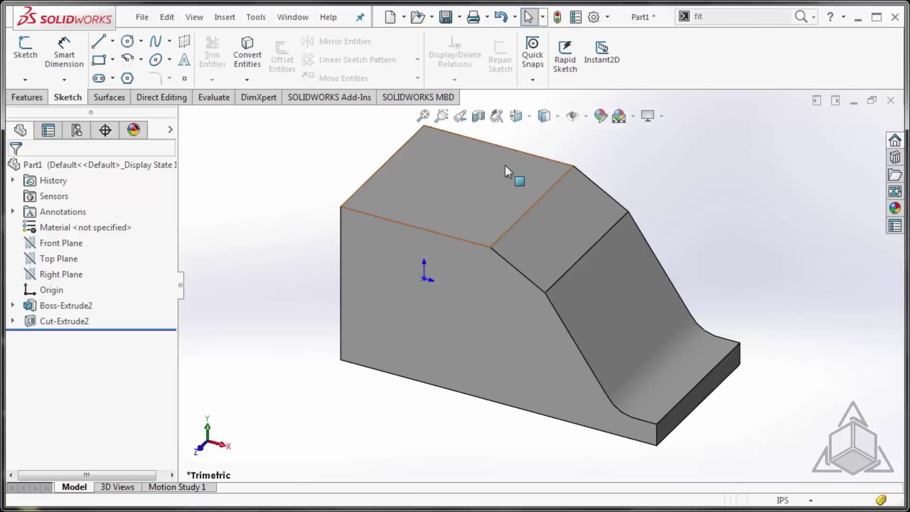
key("f")
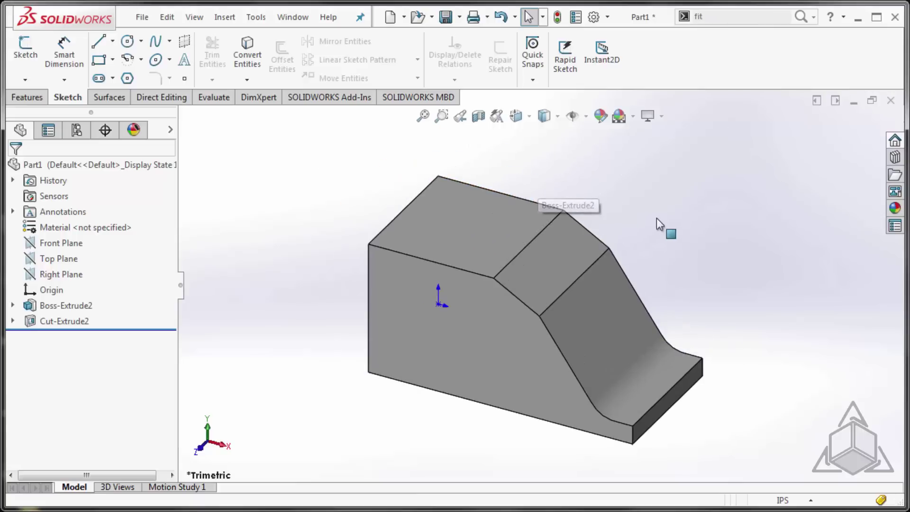
Step: Create a reference plane through the block, offset about 0.287 in from the Front Plane
left_click(48, 243)
left_click_drag(616, 228, 571, 252, "ctrl")
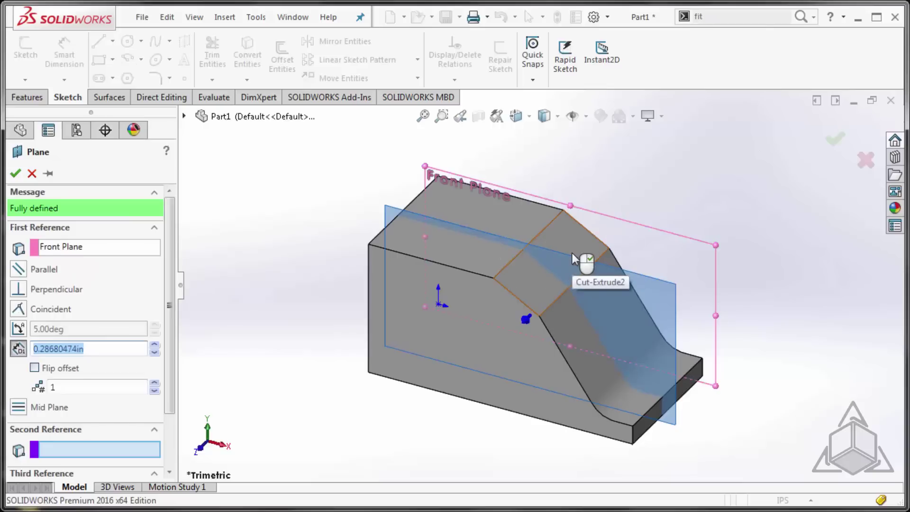
right_click(573, 254)
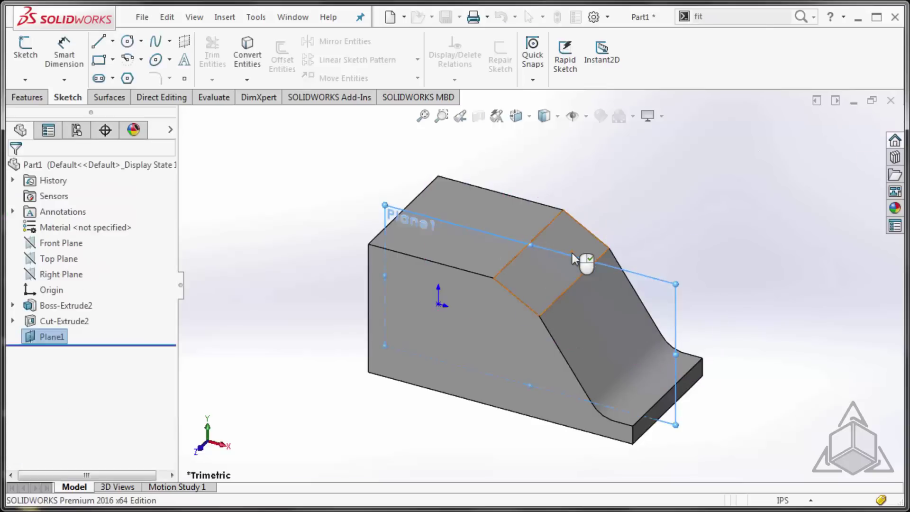
Step: Sketch the intersection curve between the new offset plane and the cut's continuous sloped face, and exit the sketch
left_click(656, 286)
left_click(711, 244)
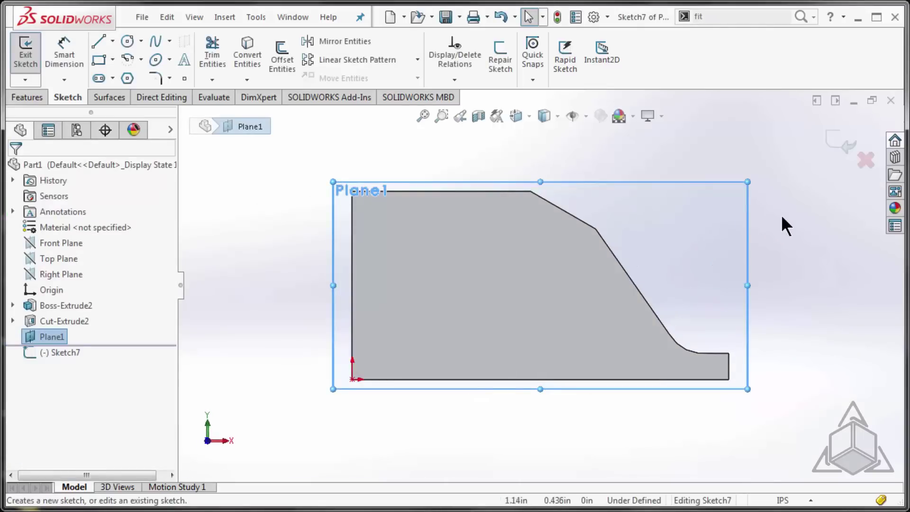
middle_click_drag(795, 222, 774, 263)
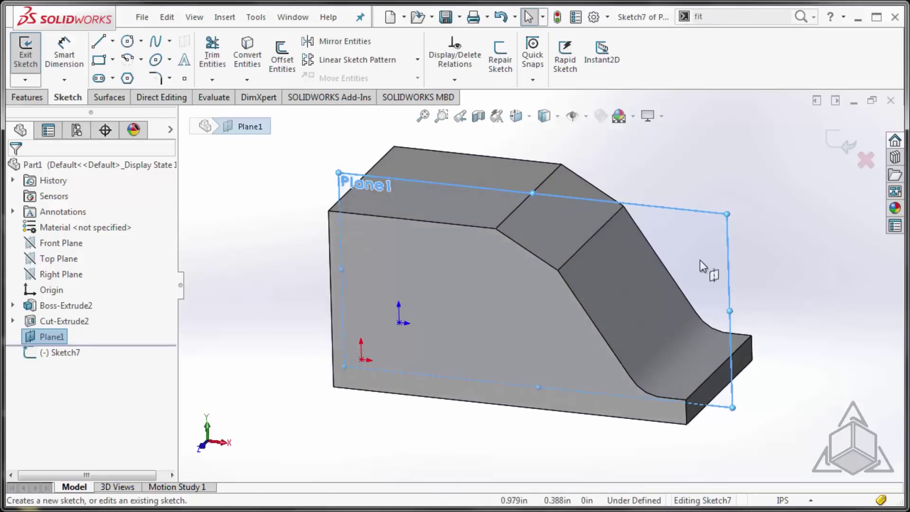
left_click(636, 297)
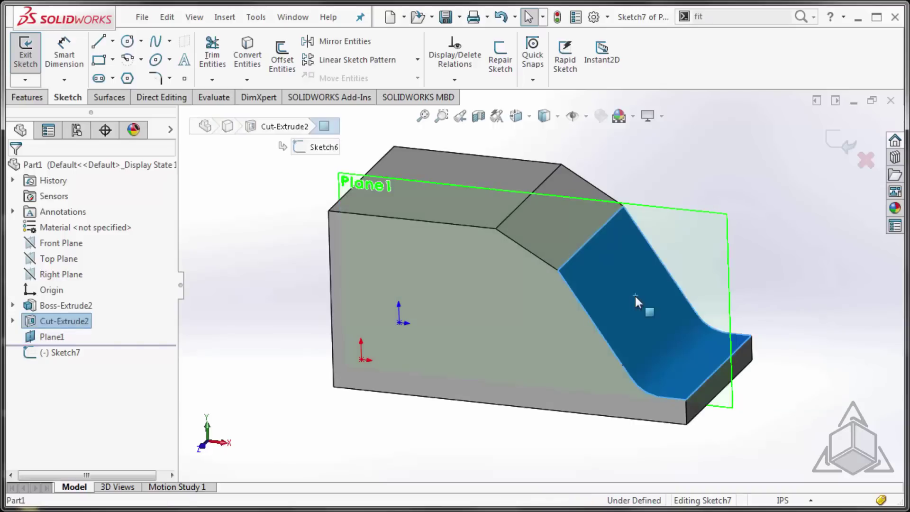
left_click(246, 79)
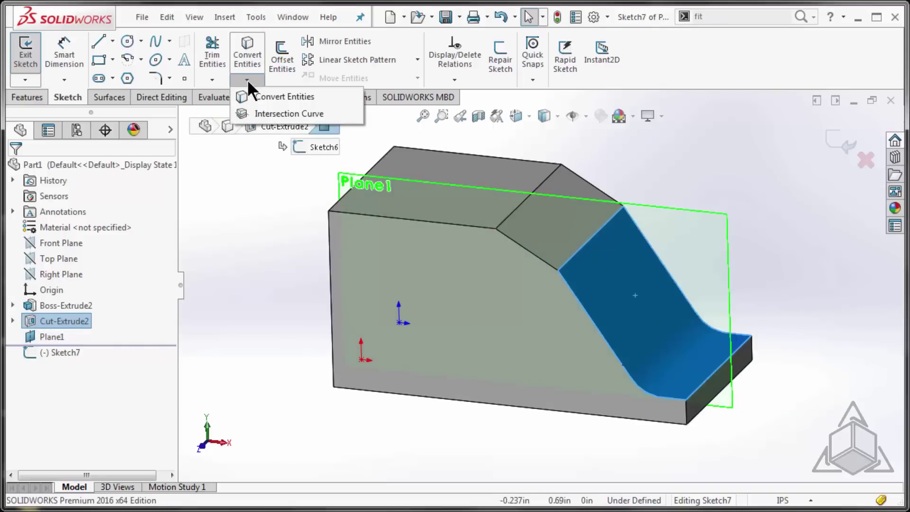
left_click(263, 114)
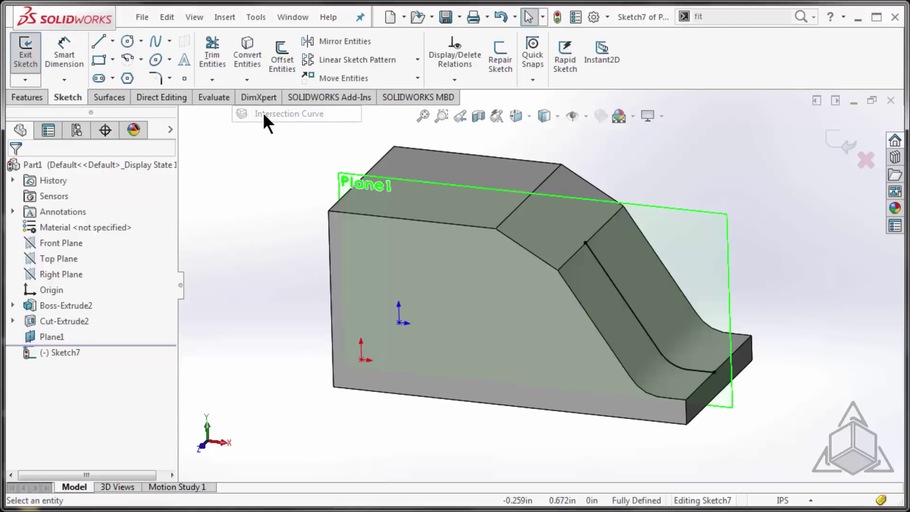
middle_click_drag(716, 315, 644, 268)
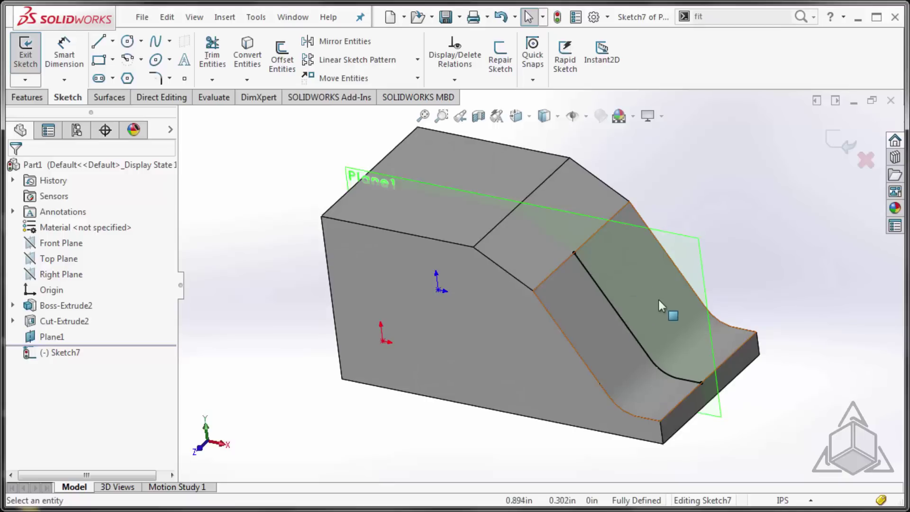
middle_click_drag(663, 298, 655, 279)
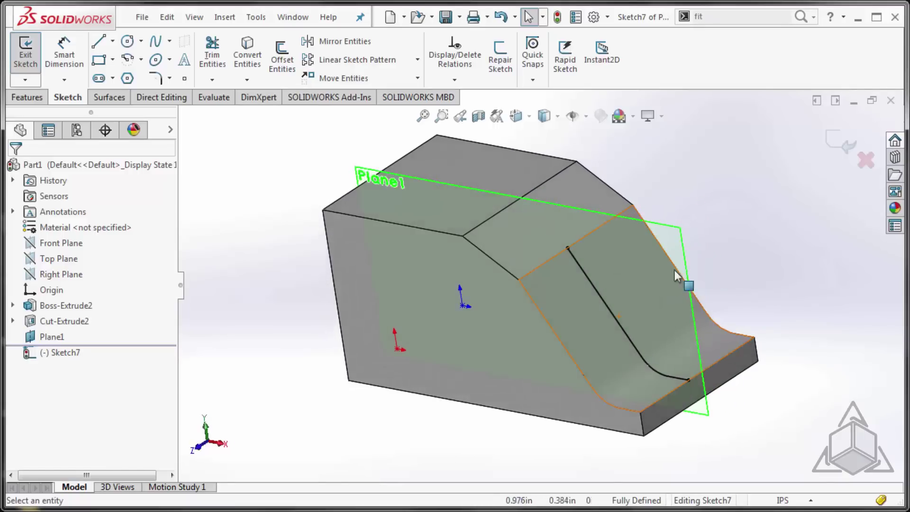
mouse_move(749, 244)
middle_mouse_down()
mouse_move(740, 242)
mouse_move(754, 232)
middle_mouse_up()
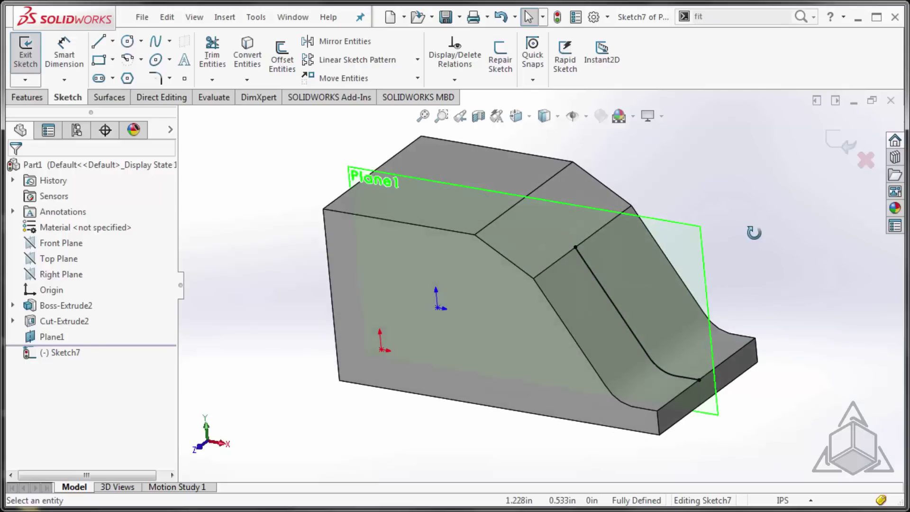
left_click(842, 141)
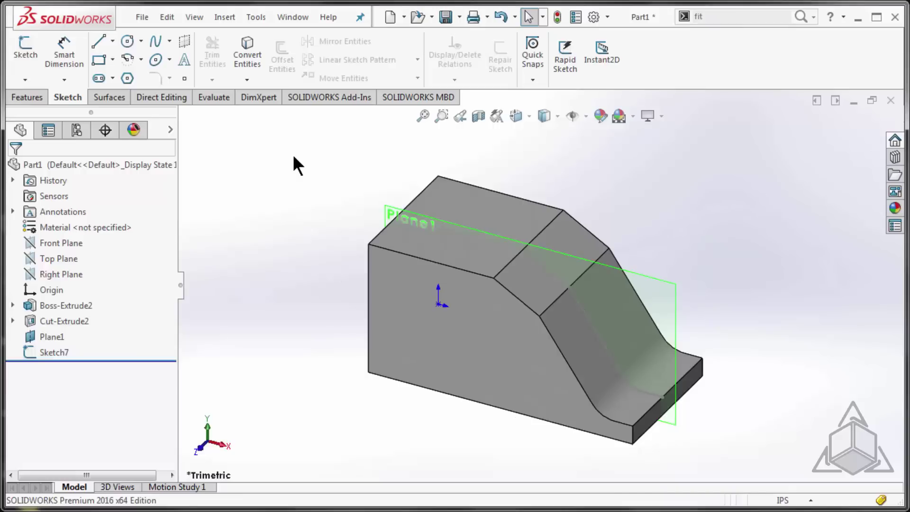
Step: Switch to the IntersectionCurve_3D part and create a 3D sketch with the intersection curve of the cylindrical face and the helical swept surface
key("ctrl+Tab")
left_click(463, 310)
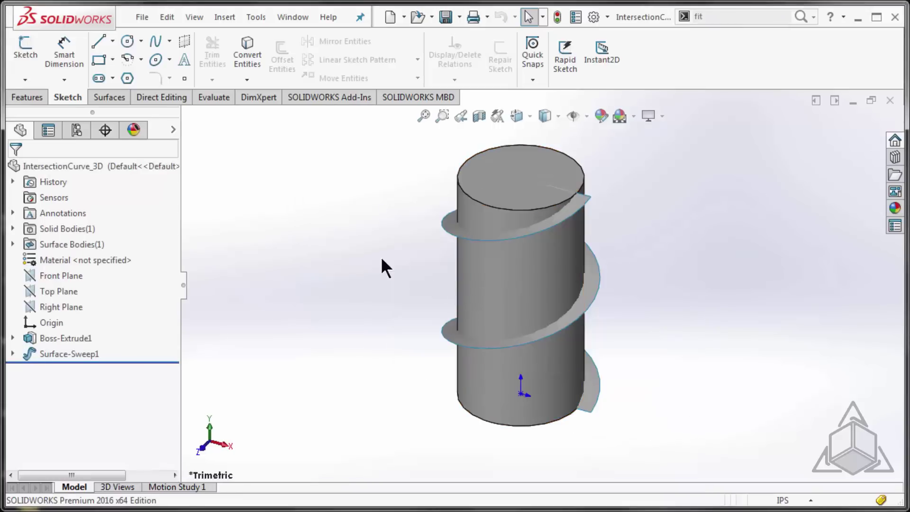
left_click(471, 210)
left_click(450, 225, "ctrl")
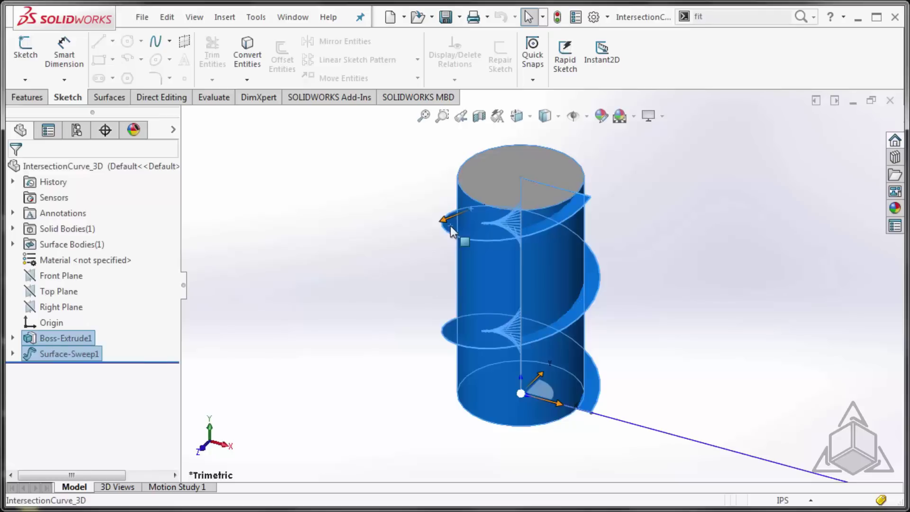
left_click(258, 81)
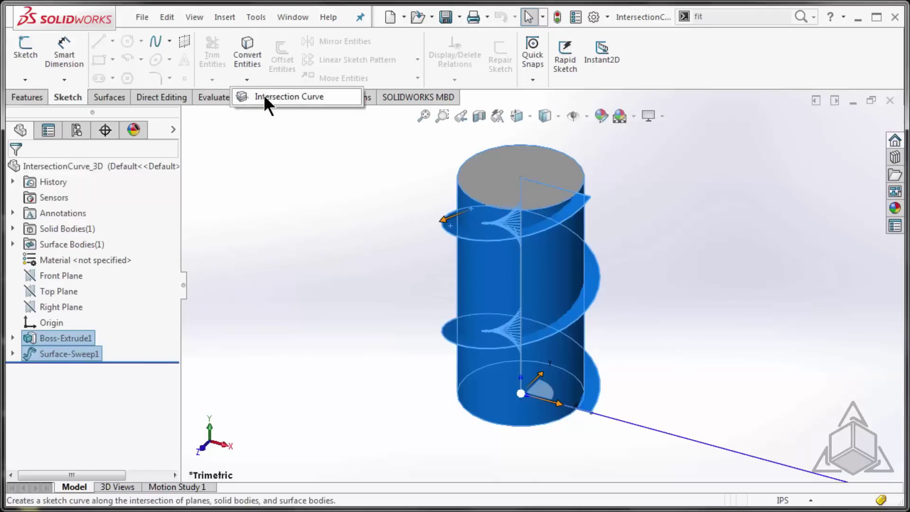
left_click(264, 97)
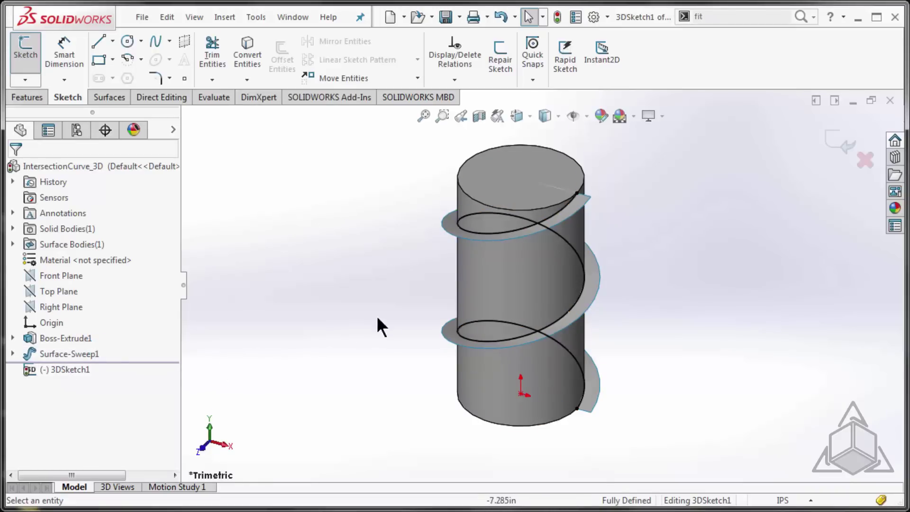
left_click(834, 140)
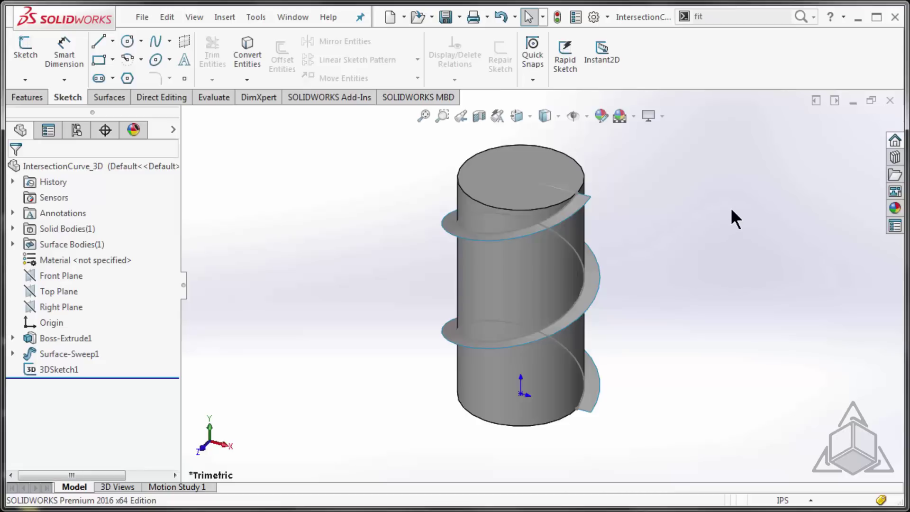
Step: Examine the helical curve around the cylinder from several rotated angles and restore the trimetric view
middle_click_drag(731, 210, 683, 219)
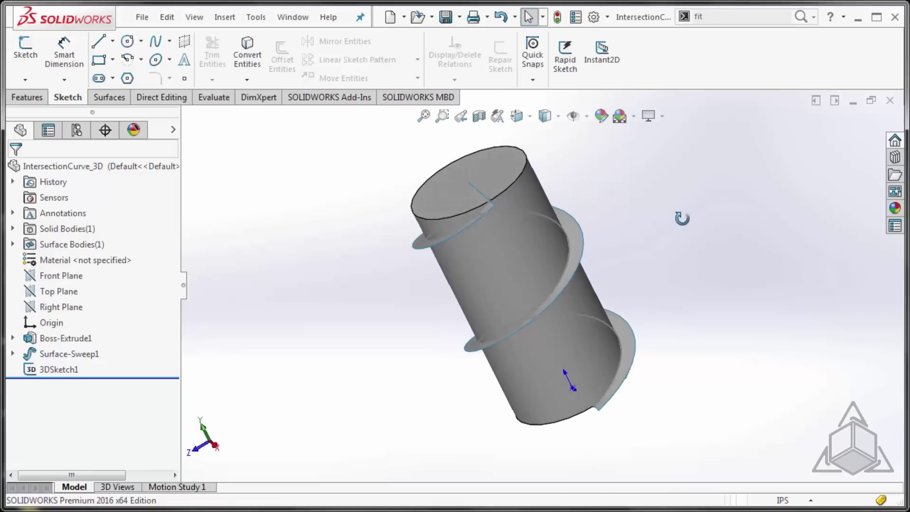
right_click_drag(682, 219, 774, 155)
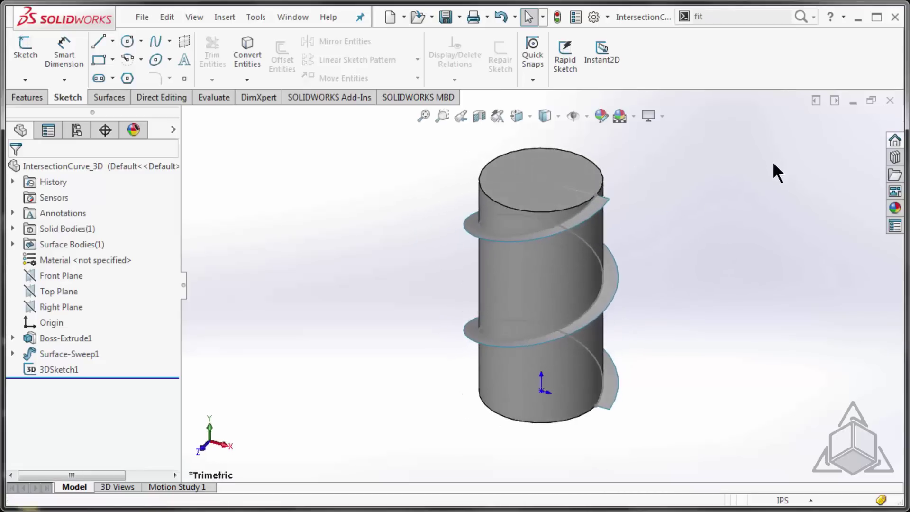
key("Left")
key("Left")
key("Left")
key("Left")
key("Left")
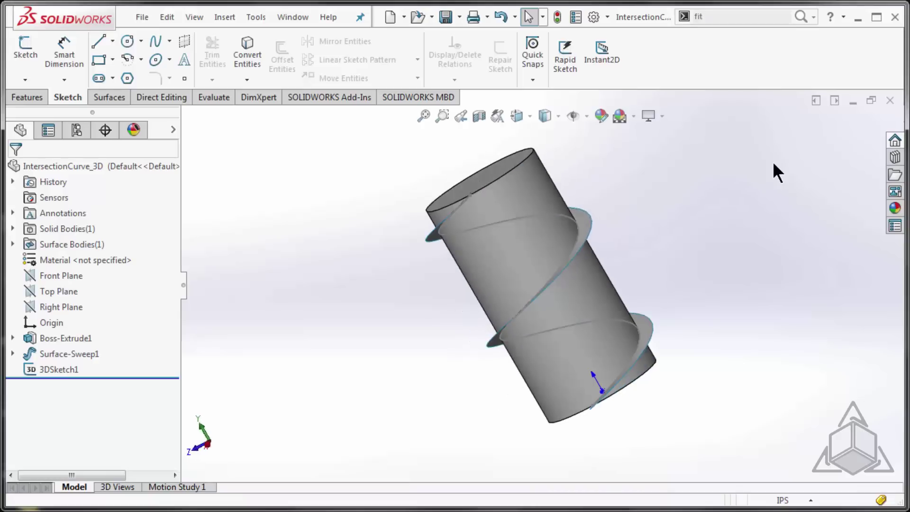
key("ctrl+shift+z")
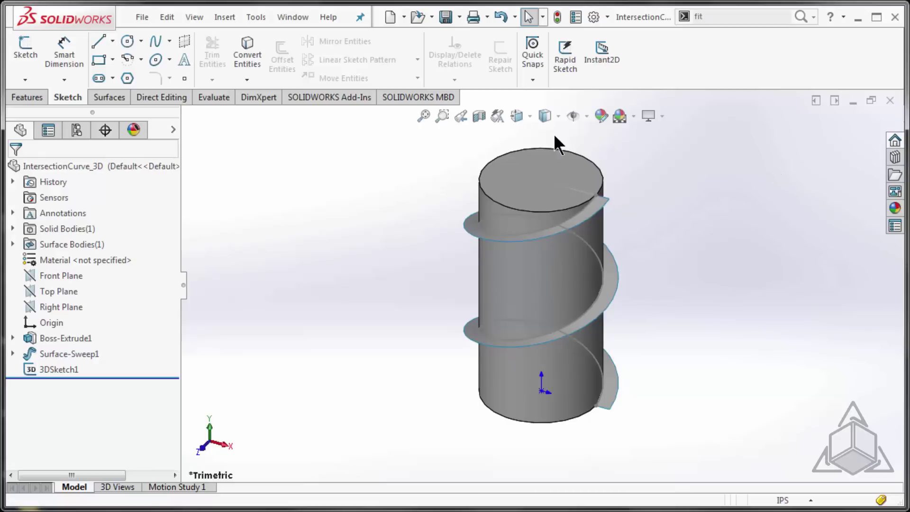
Step: Set the view rotation options to 5 degrees per arrow-key increment and the slowest mouse speed
left_click(593, 17)
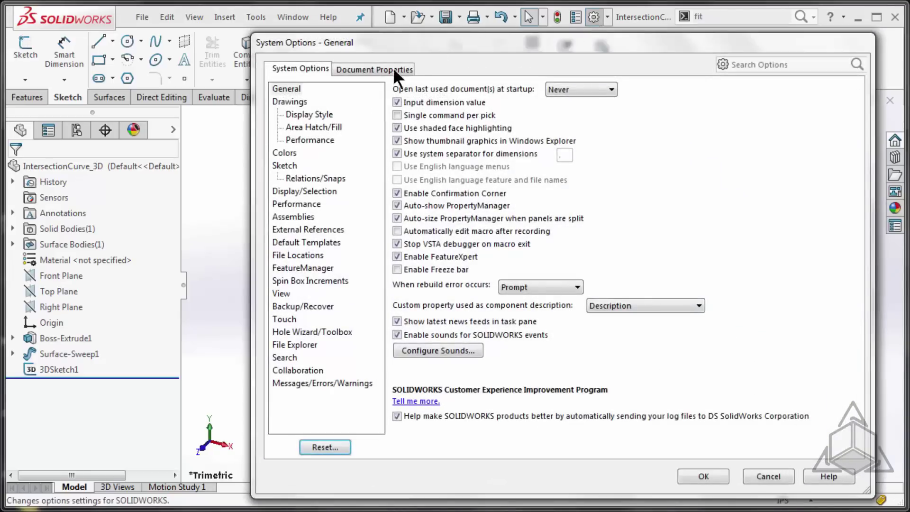
left_click(281, 293)
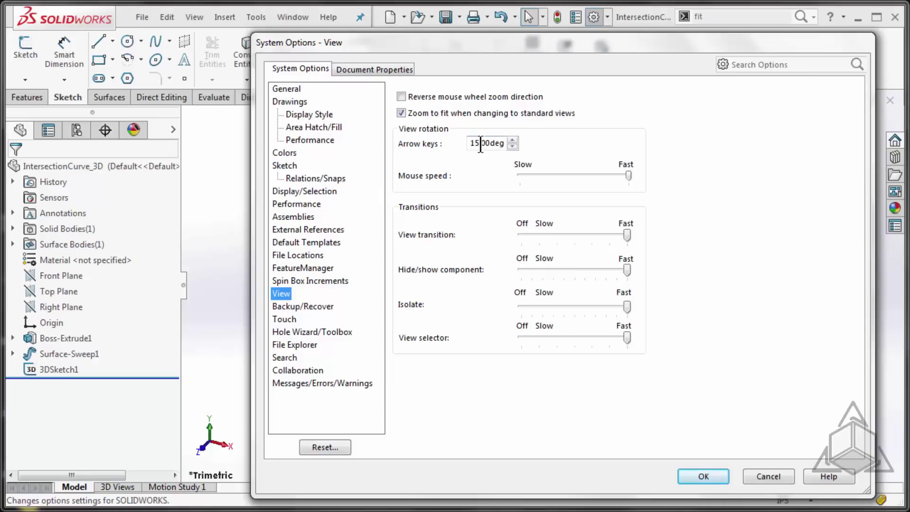
left_click(512, 145)
left_click(512, 146)
type("5")
key("Tab")
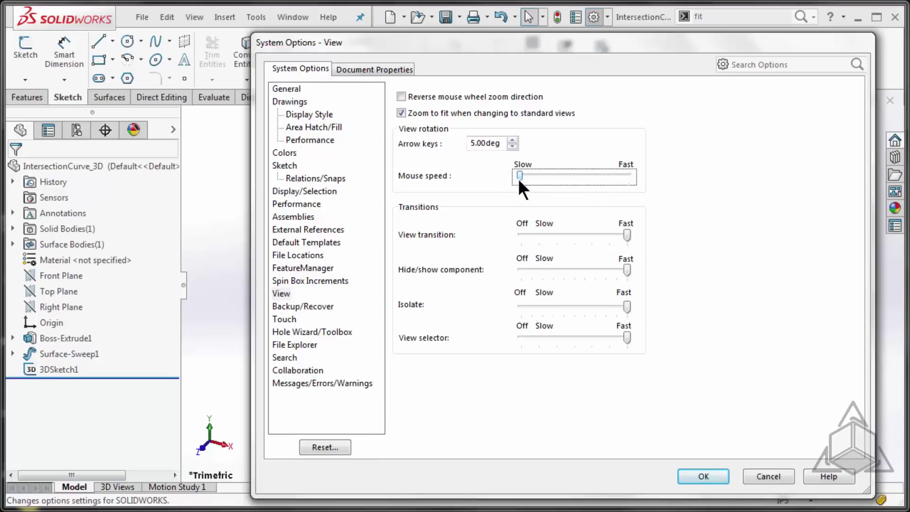
left_click(704, 476)
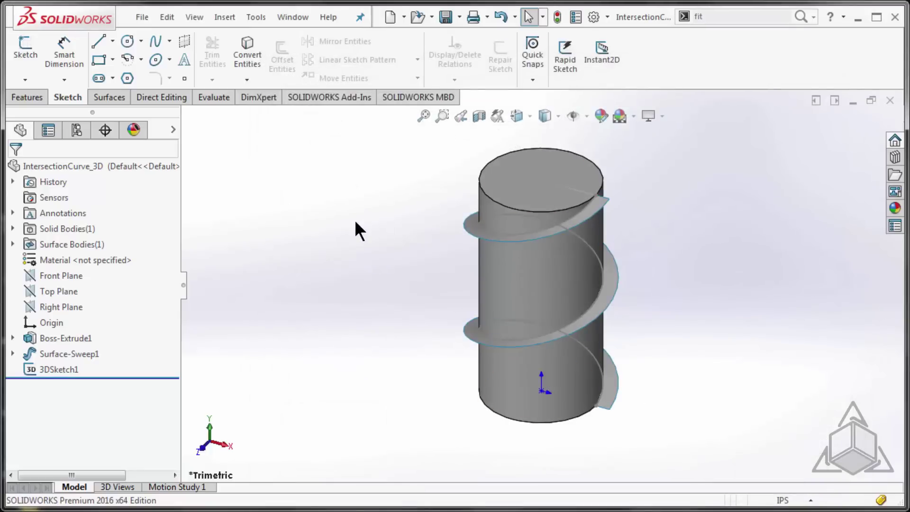
Step: Test the new rotation settings by turning the cylinder incrementally and freely, and restore the trimetric view
key("alt+Left")
key("alt+Left")
key("alt+Left")
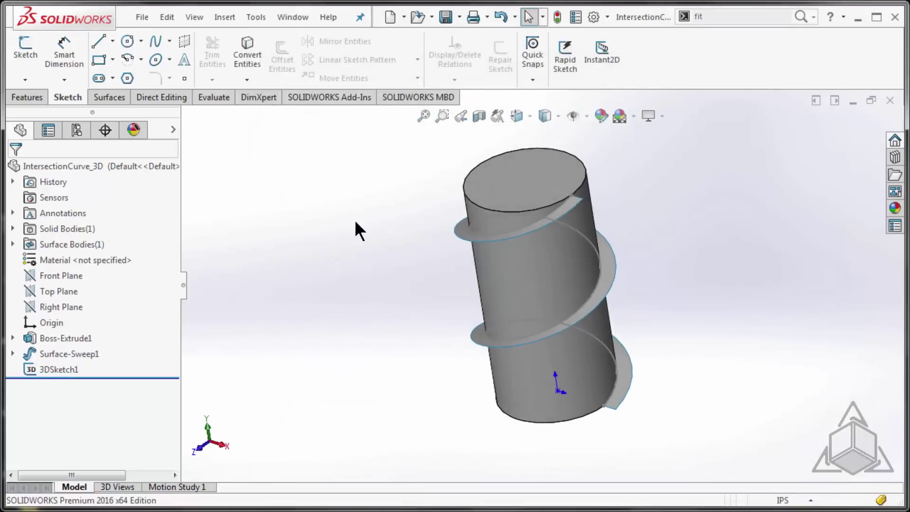
key("alt+Right")
key("alt+Right")
key("alt+Right")
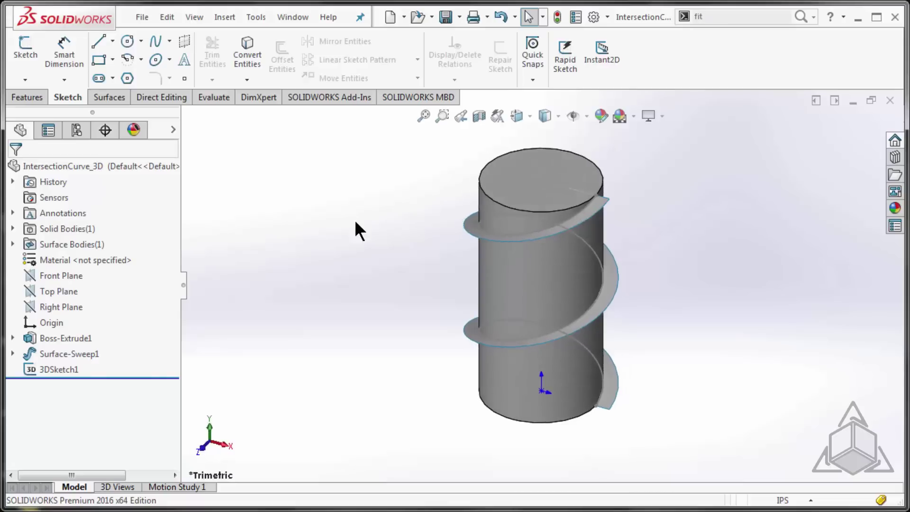
middle_click_drag(378, 252, 258, 173)
middle_click_drag(202, 315, 271, 192)
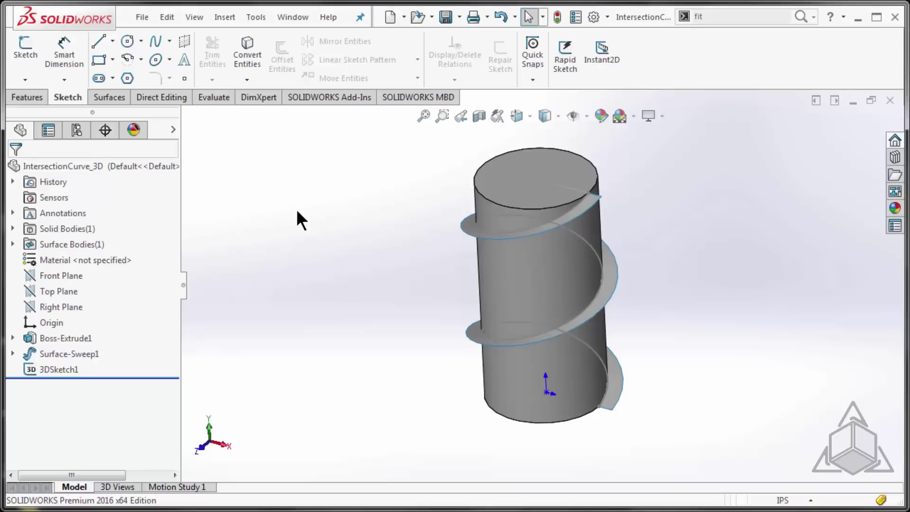
right_click_drag(314, 278, 394, 193)
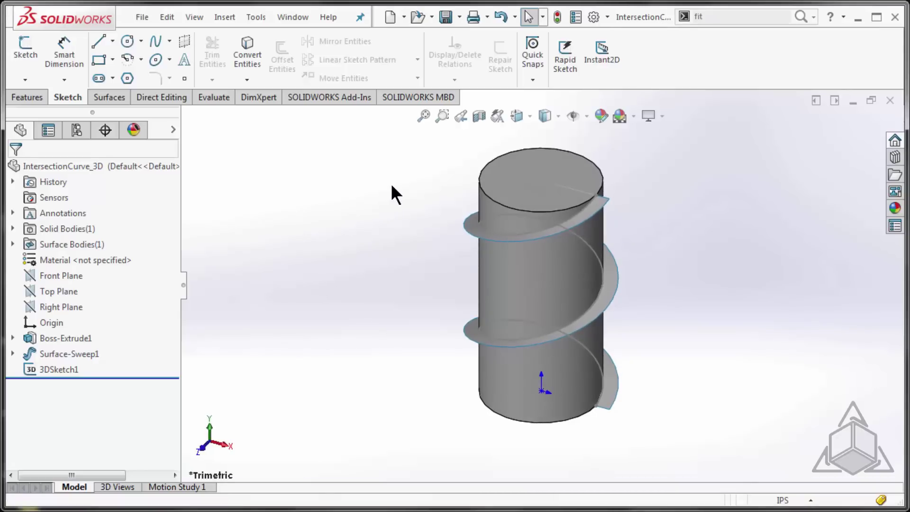
Step: Raise the mouse speed for view rotation slightly above the slowest setting
left_click(593, 17)
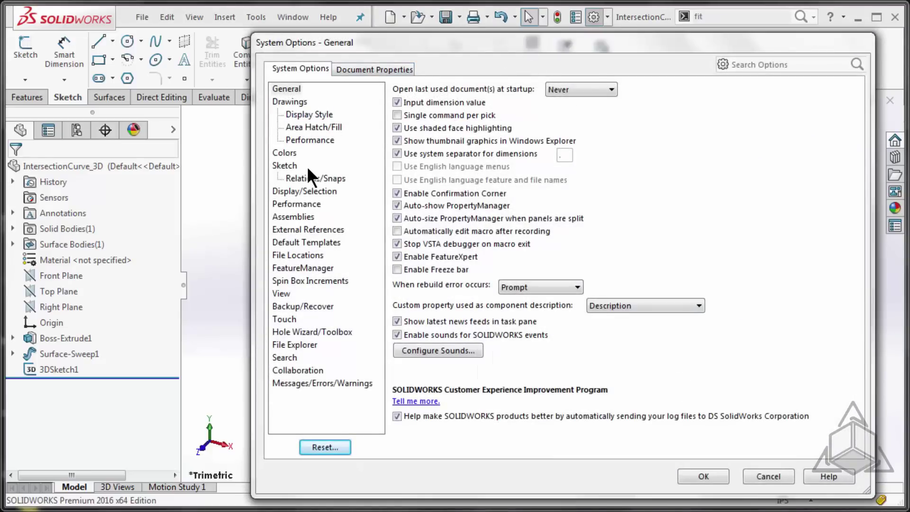
left_click(281, 293)
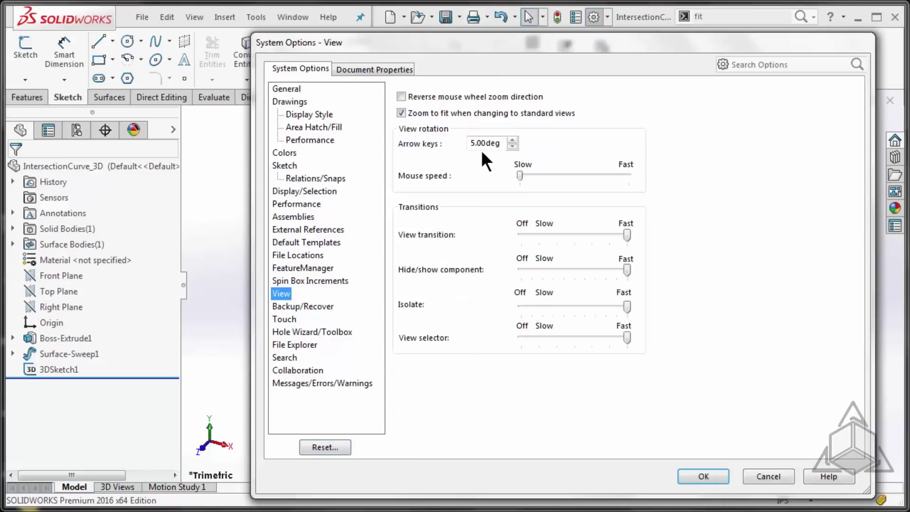
left_click_drag(524, 175, 534, 176)
left_click(711, 476)
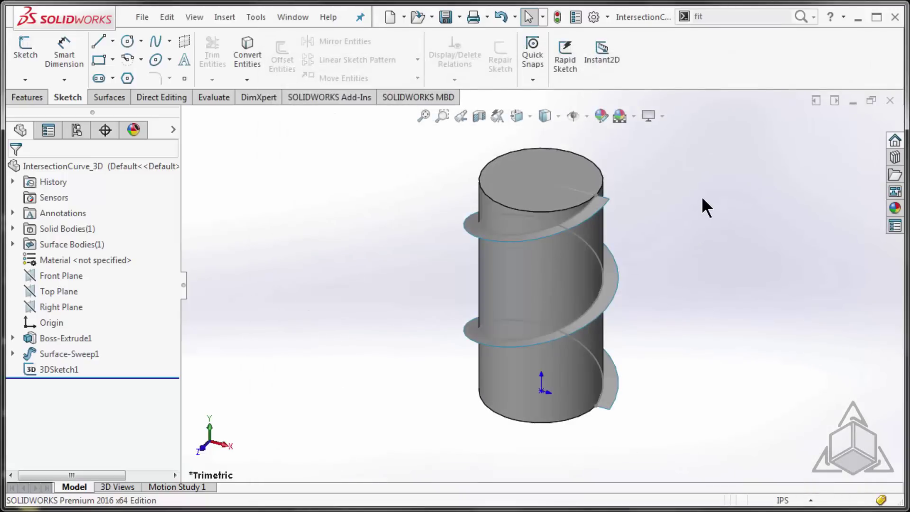
Step: Switch to the coupling assembly drawing and fit the whole of Sheet2 in view
key("ctrl+Tab")
left_click(613, 248)
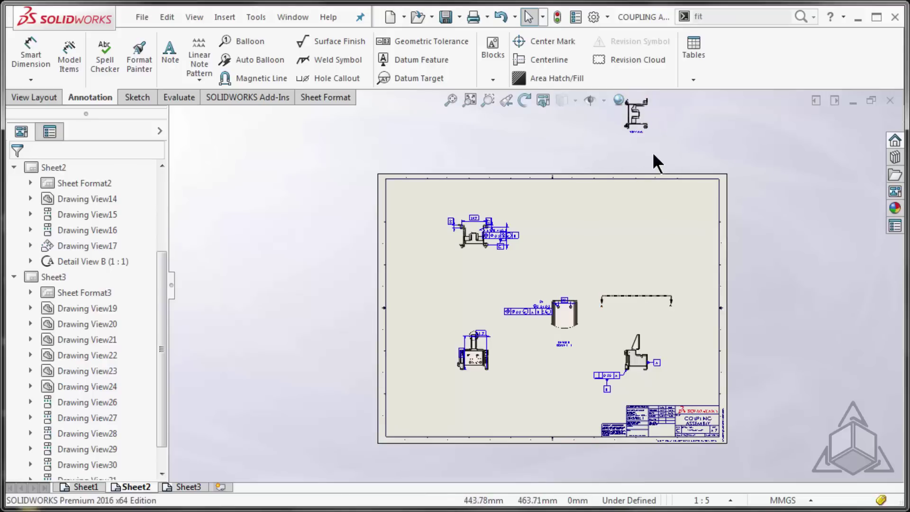
left_click(470, 101)
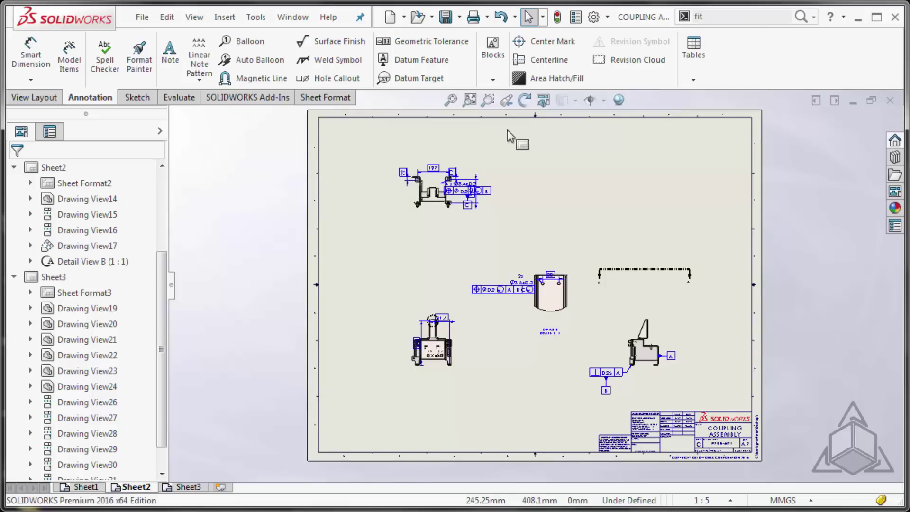
left_click(67, 69)
left_click_drag(158, 218, 160, 360)
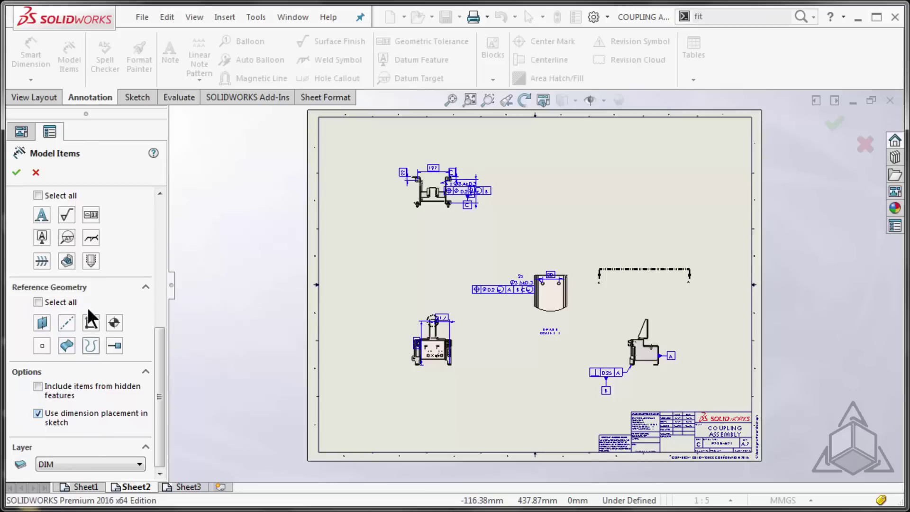
left_click(36, 173)
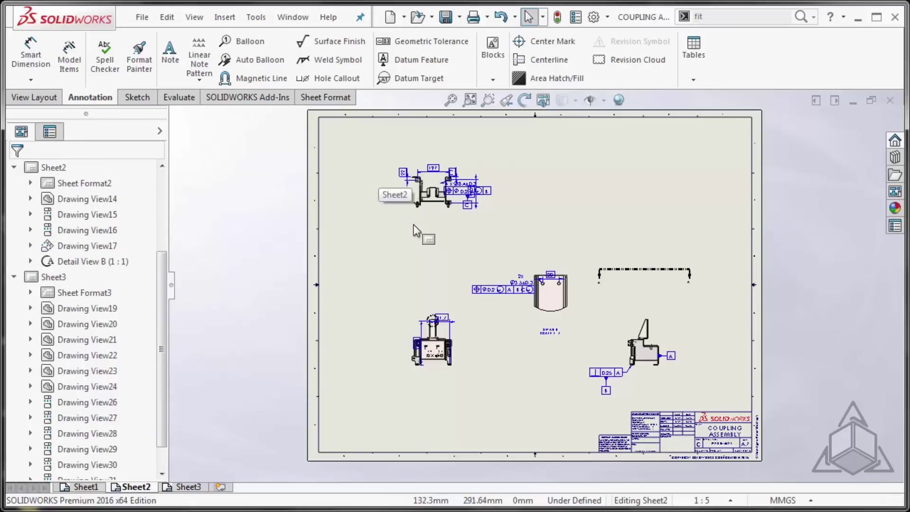
Step: Auto-arrange all dimensions on Sheet2 around their drawing views
left_click(404, 173)
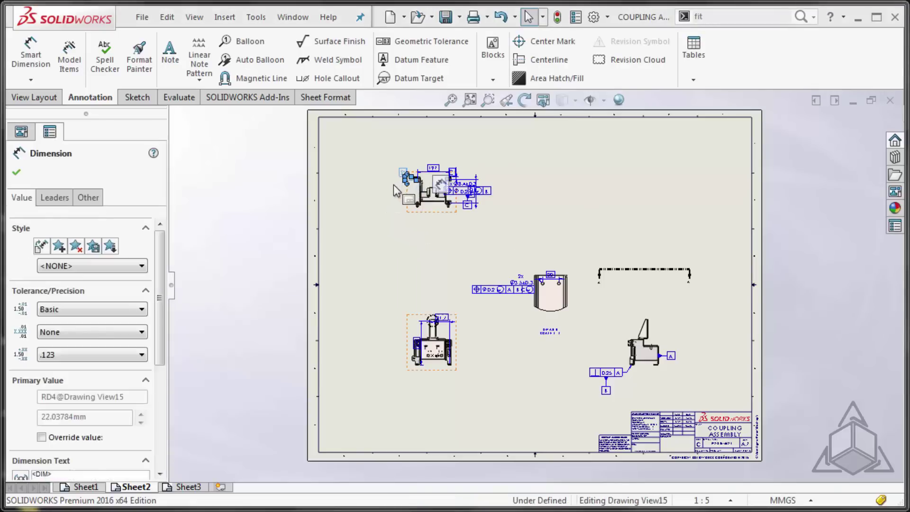
key("ctrl+a")
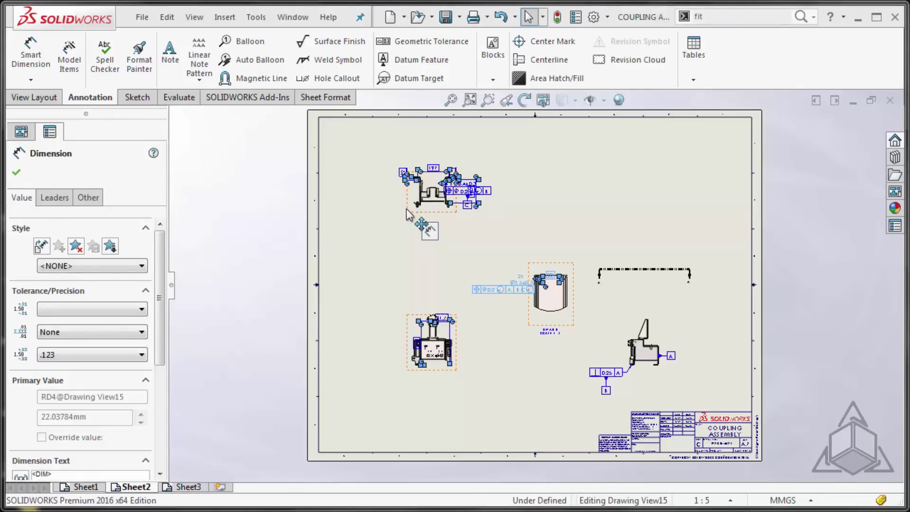
mouse_move(429, 231)
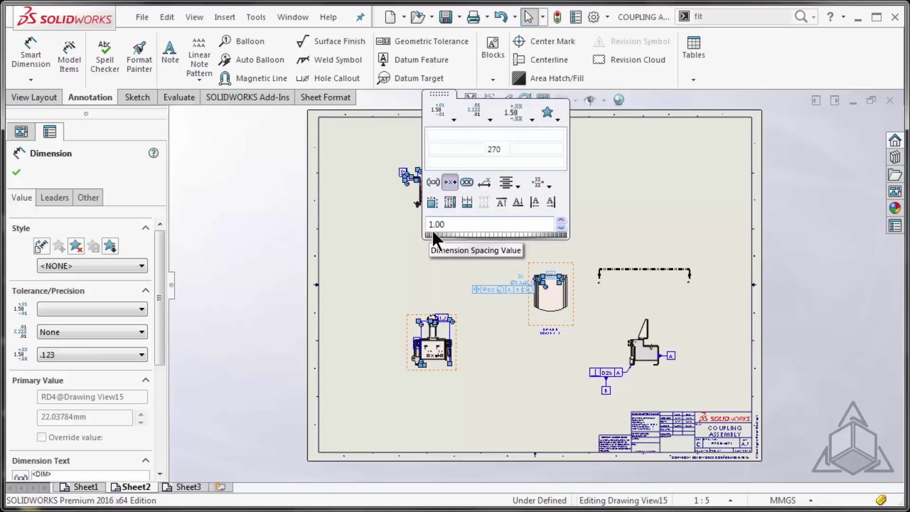
left_click(431, 199)
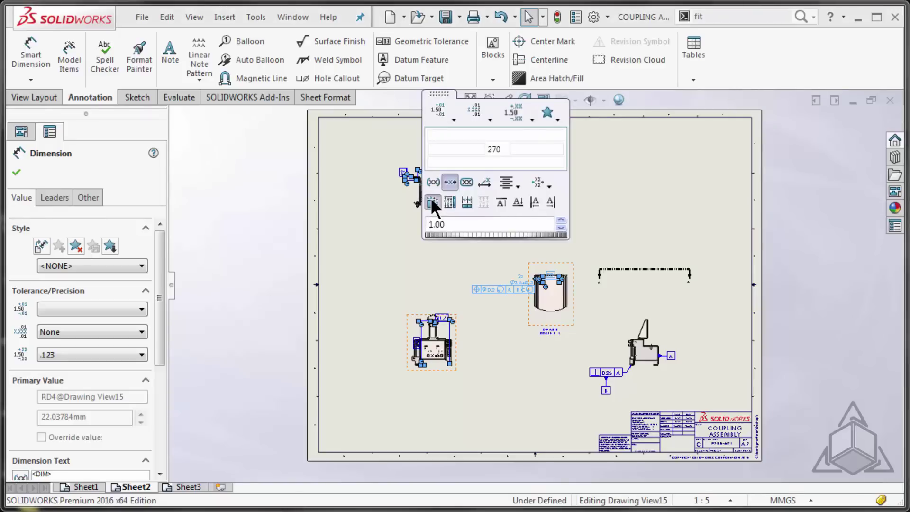
left_click(370, 241)
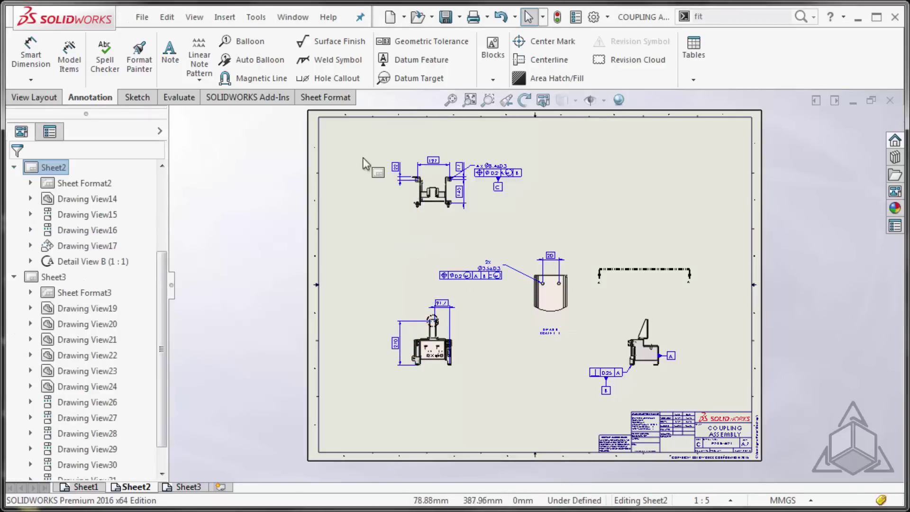